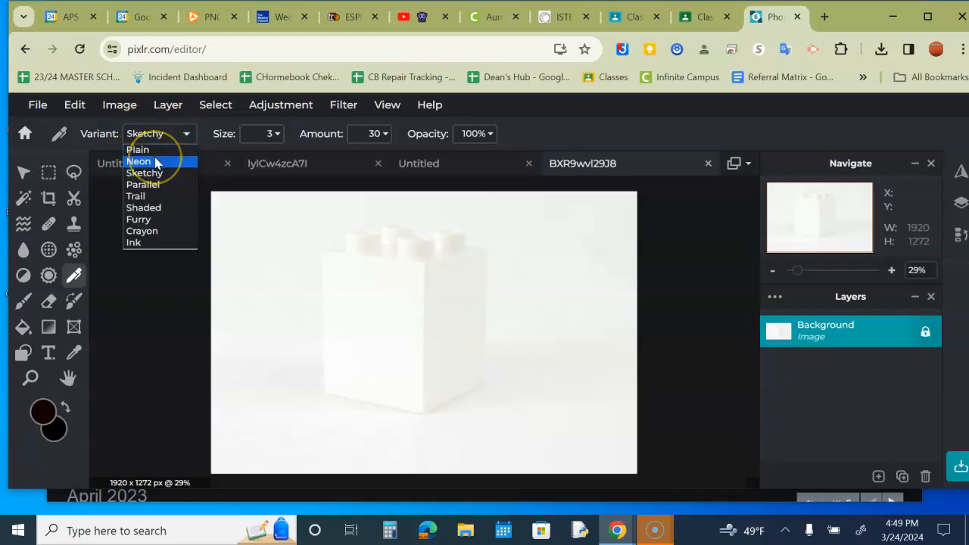
Step: Trace the brick's left vertical edge in black with the Crayon pen variant at size 13
{"action": "left_click", "coordinate": [151, 231]}
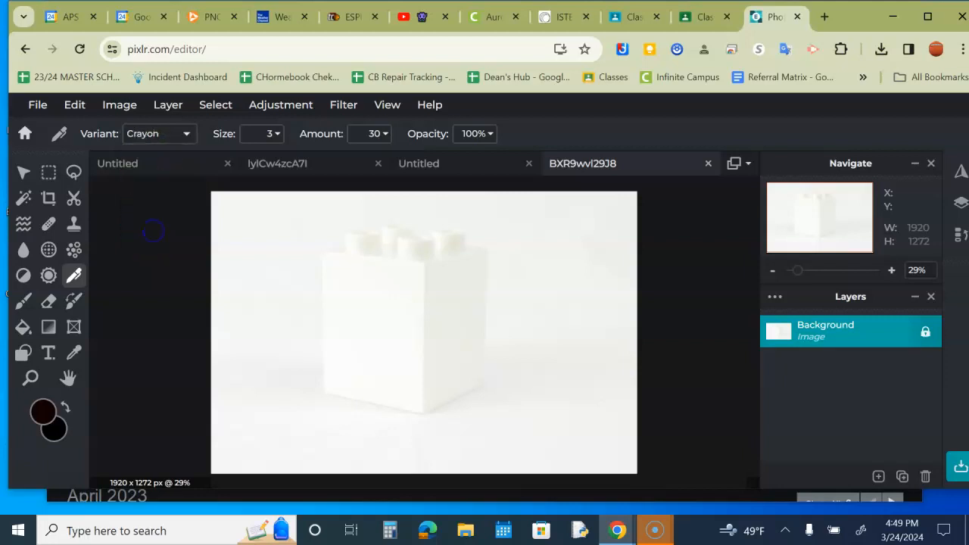
{"action": "left_click", "coordinate": [272, 133]}
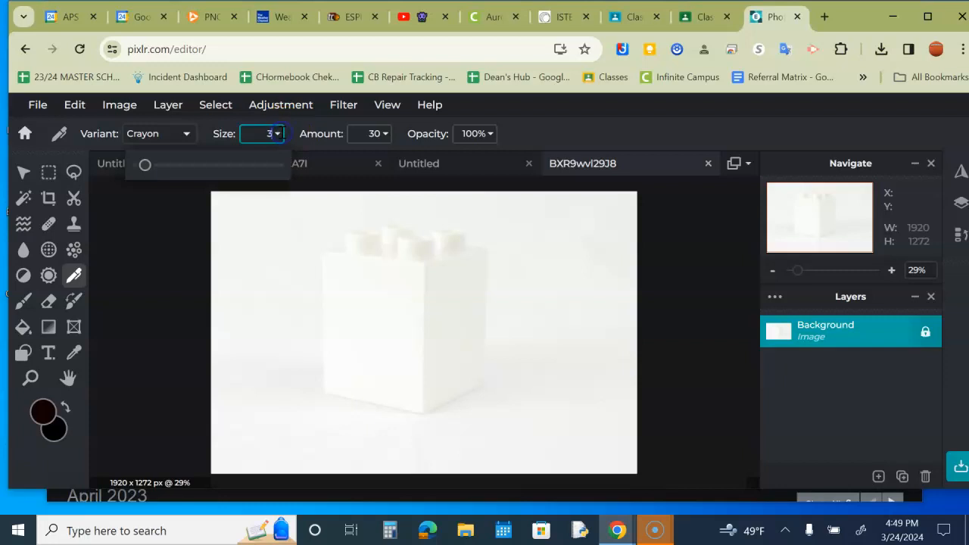
{"action": "left_click", "coordinate": [174, 164]}
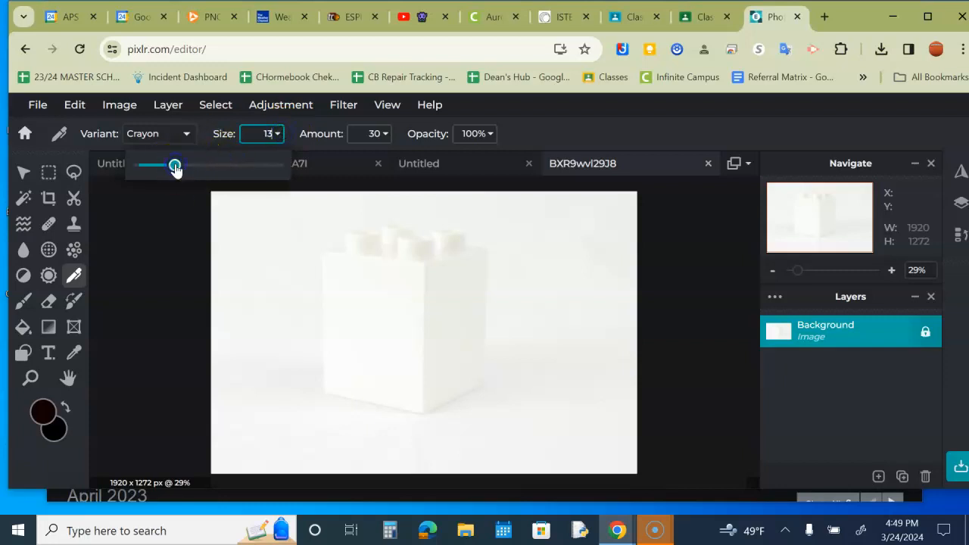
{"action": "left_click", "coordinate": [324, 253]}
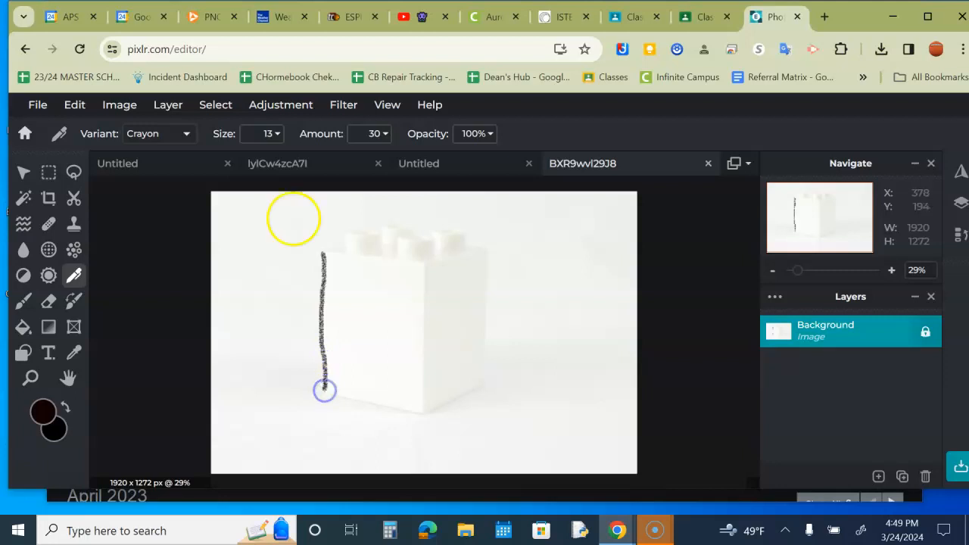
Step: Trace the front face's bottom edge with the Shaded pen variant and the brick's middle vertical edge with the Sketchy variant
{"action": "left_click", "coordinate": [198, 139]}
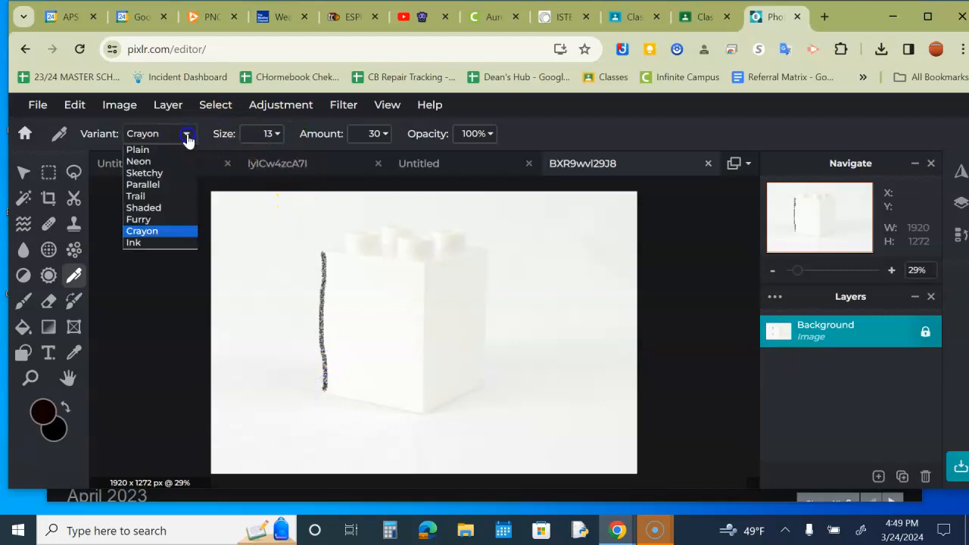
{"action": "left_click", "coordinate": [152, 208]}
{"action": "left_click_drag", "start_coordinate": [321, 409], "coordinate": [327, 387]}
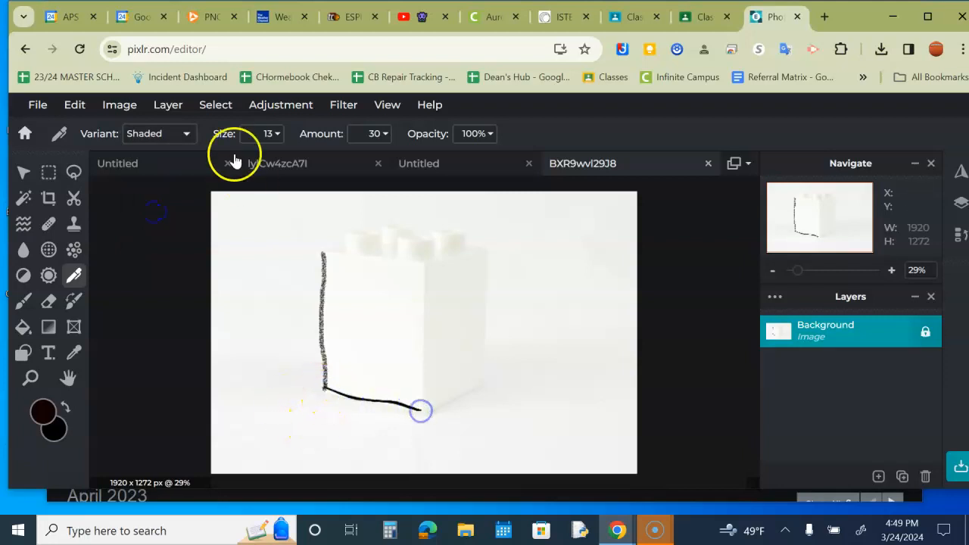
{"action": "left_click", "coordinate": [187, 134]}
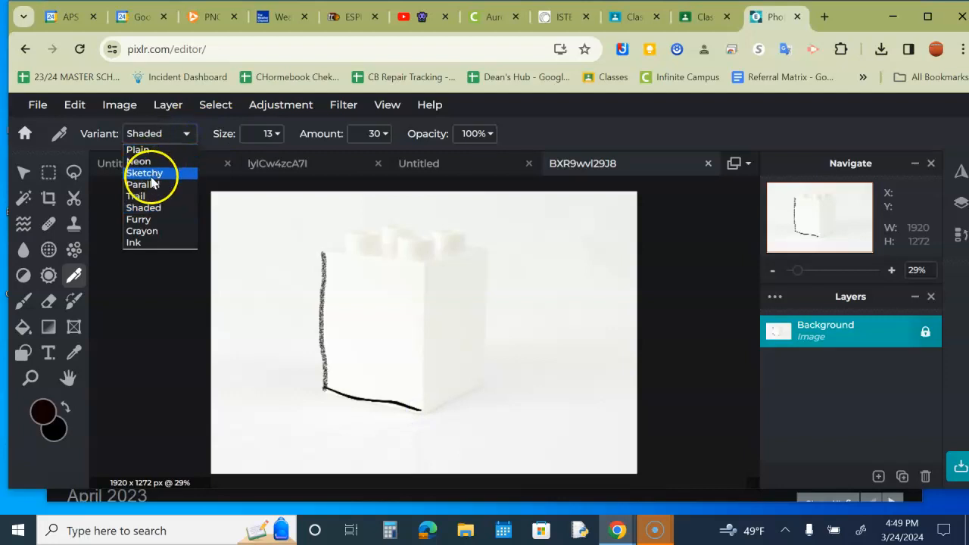
{"action": "left_click", "coordinate": [151, 172]}
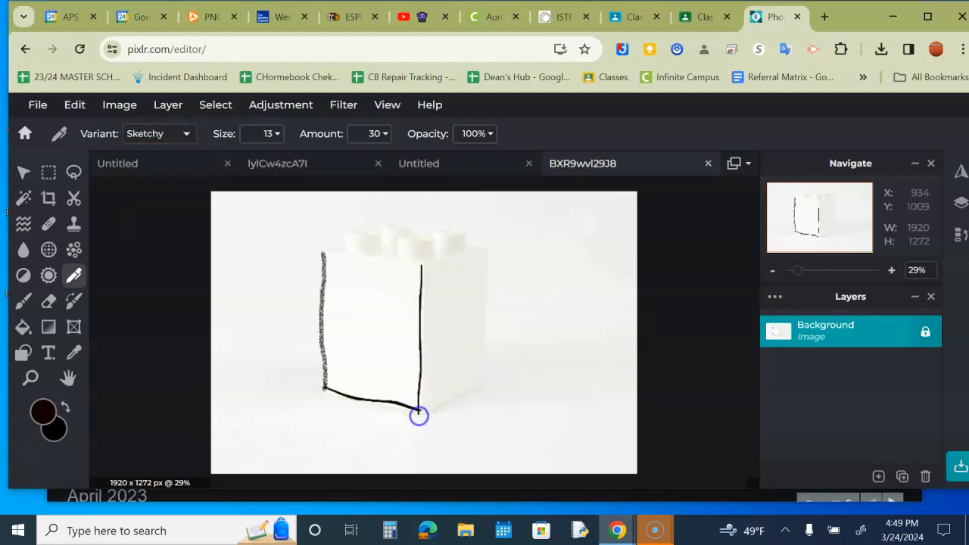
Step: Set the Sketchy pen to size 34 and 94% opacity and trace the brick's right vertical edge
{"action": "left_click", "coordinate": [378, 132]}
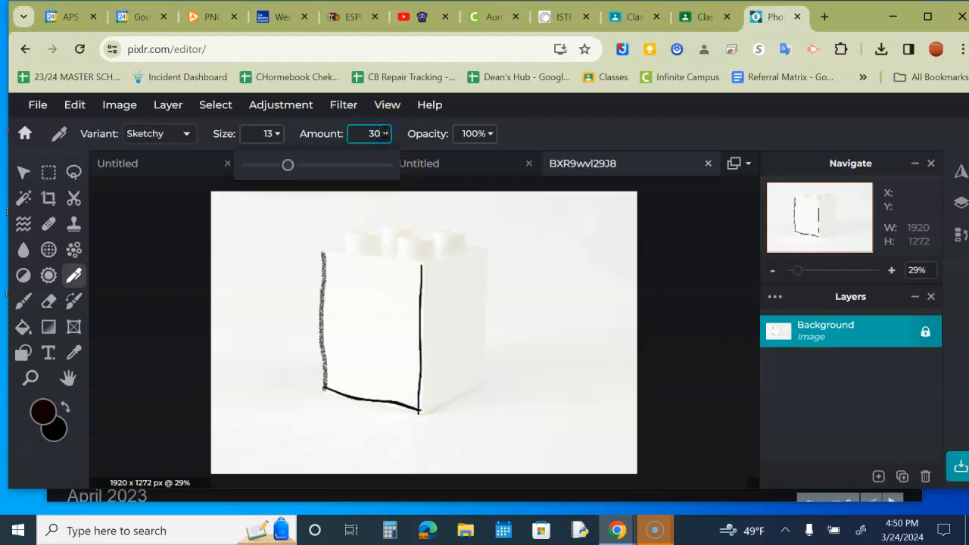
{"action": "left_click", "coordinate": [491, 133]}
{"action": "left_click_drag", "start_coordinate": [490, 164], "coordinate": [410, 171]}
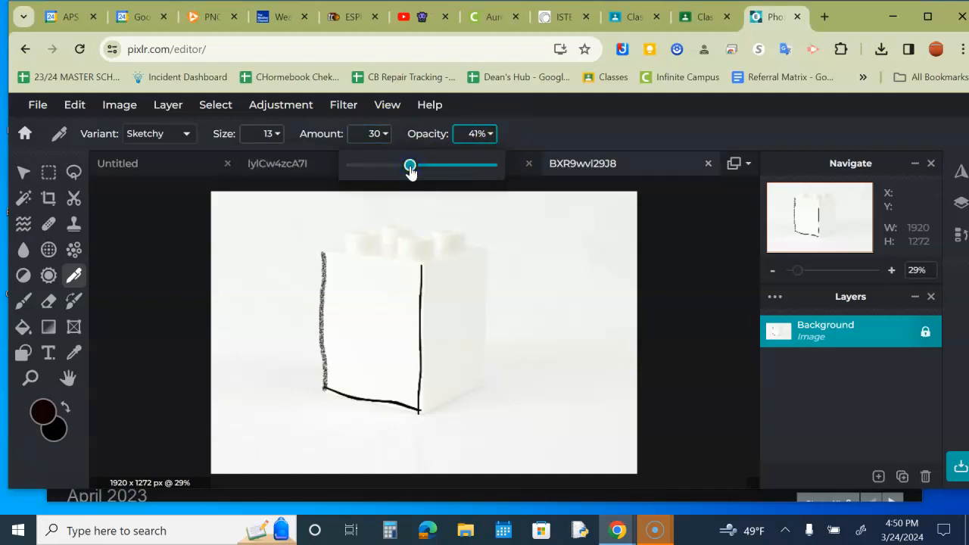
{"action": "left_click", "coordinate": [271, 133]}
{"action": "left_click", "coordinate": [234, 165]}
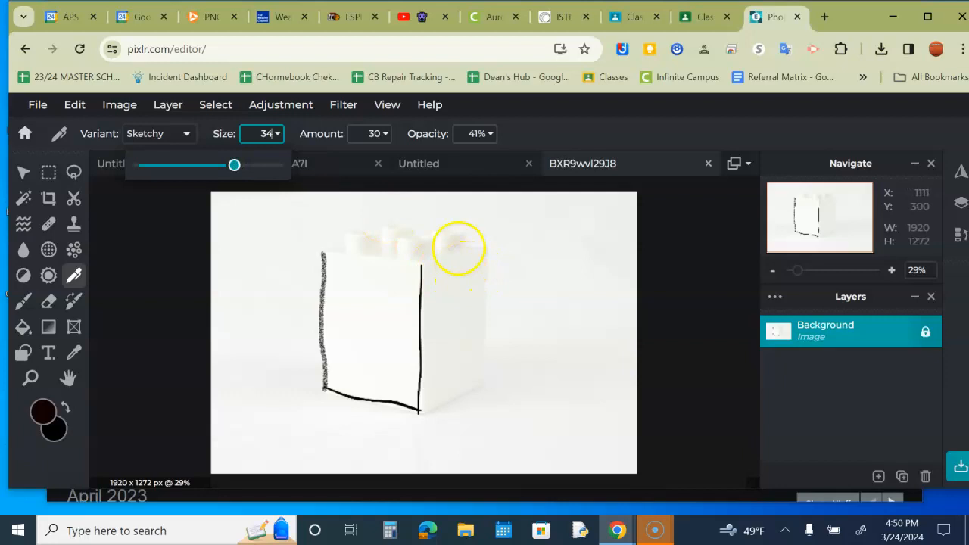
{"action": "left_click", "coordinate": [491, 134]}
{"action": "left_click", "coordinate": [484, 167]}
{"action": "left_click_drag", "start_coordinate": [488, 254], "coordinate": [489, 296]}
{"action": "left_click_drag", "start_coordinate": [490, 337], "coordinate": [492, 369]}
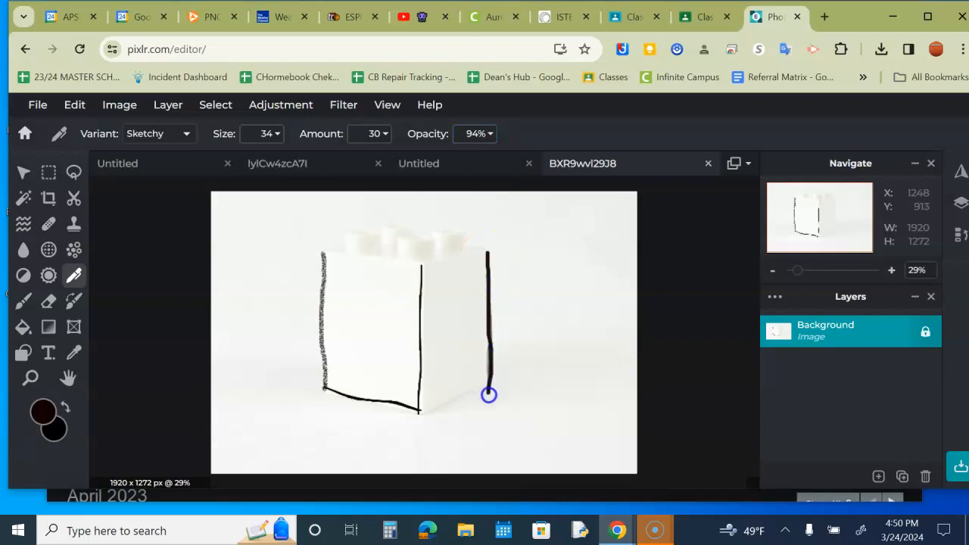
Step: Lower the pen opacity to 39% and draw a second vertical line just outside the brick's right edge
{"action": "left_click", "coordinate": [489, 135]}
{"action": "left_click_drag", "start_coordinate": [460, 168], "coordinate": [407, 164]}
{"action": "left_click", "coordinate": [499, 251]}
{"action": "left_click_drag", "start_coordinate": [499, 254], "coordinate": [503, 296]}
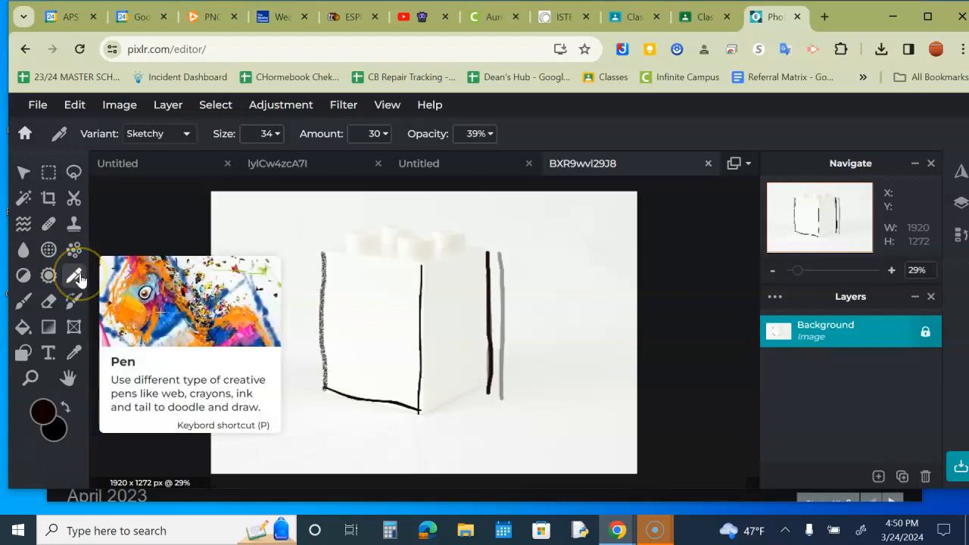
Step: Change the foreground color to purple #B017DF and trace the top edge of the brick's front face
{"action": "left_click", "coordinate": [44, 411]}
{"action": "left_click", "coordinate": [532, 195]}
{"action": "left_click", "coordinate": [534, 208]}
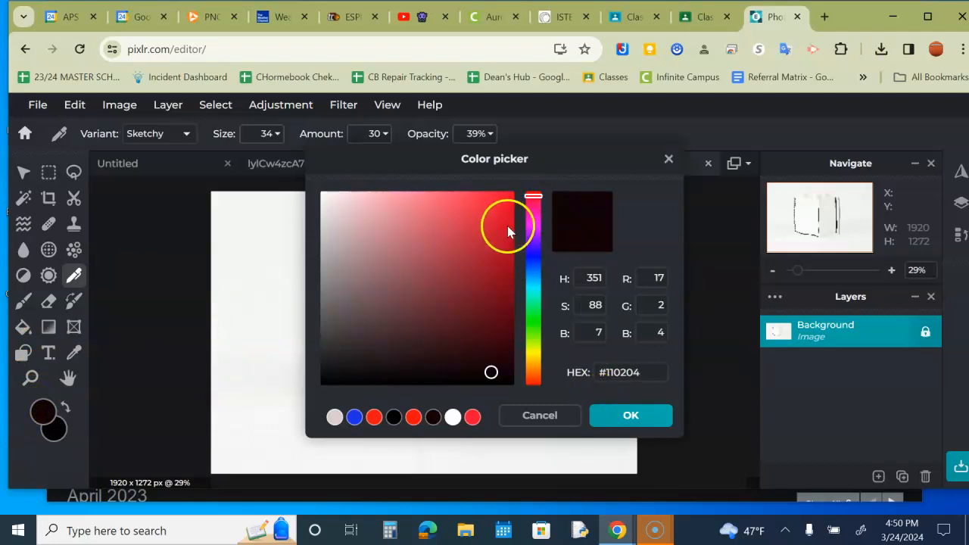
{"action": "left_click", "coordinate": [501, 204]}
{"action": "left_click", "coordinate": [530, 224]}
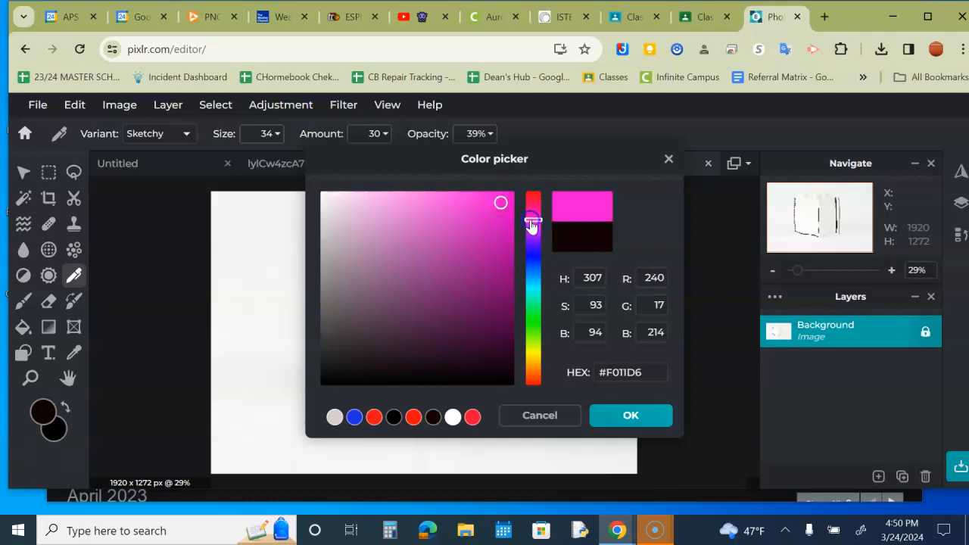
{"action": "left_click", "coordinate": [532, 270]}
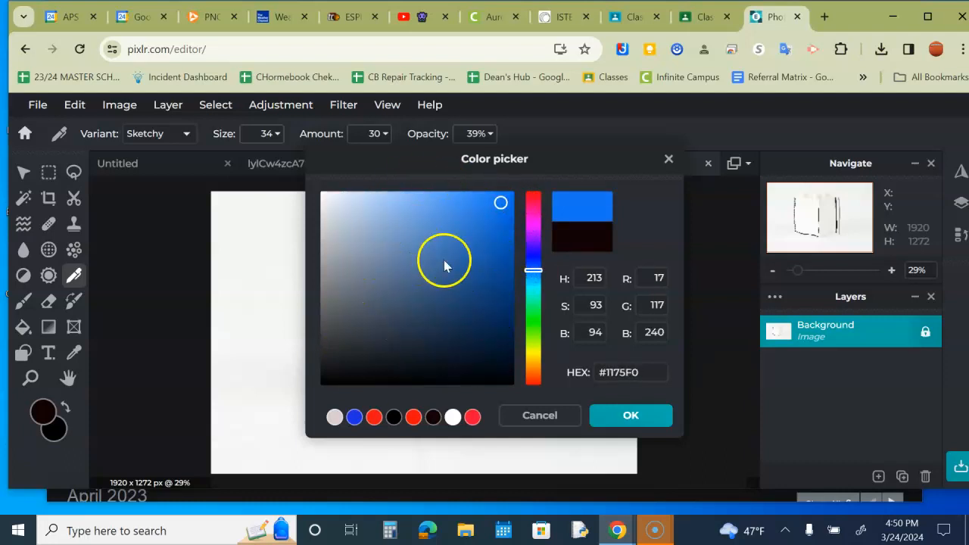
{"action": "left_click", "coordinate": [532, 235]}
{"action": "left_click", "coordinate": [494, 216]}
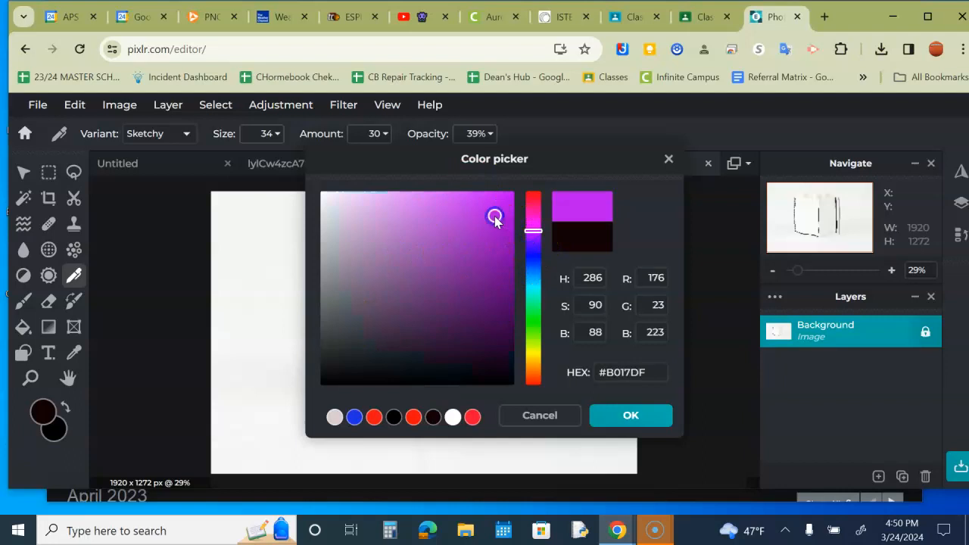
{"action": "left_click", "coordinate": [635, 417]}
{"action": "left_click_drag", "start_coordinate": [326, 254], "coordinate": [356, 259]}
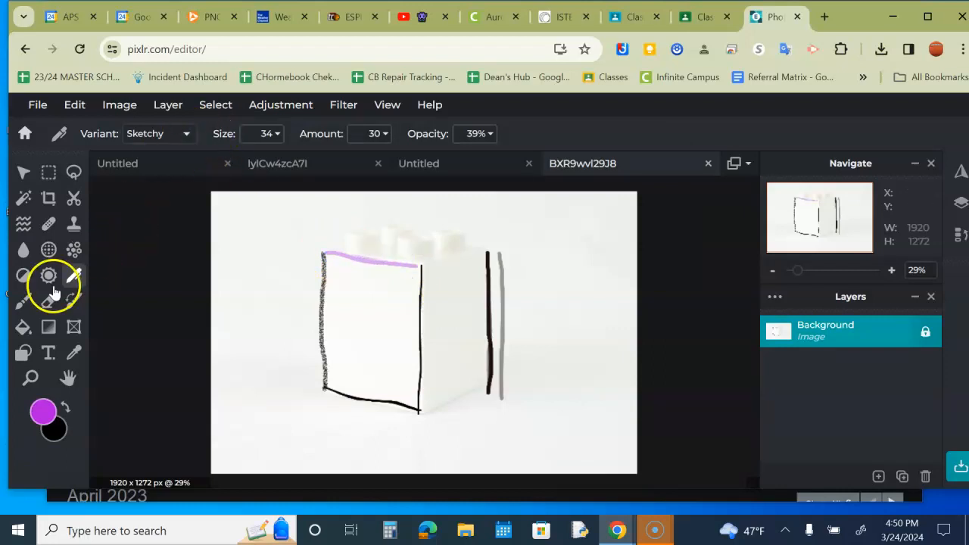
Step: Paint spaced purple dots along the brick's lower right edge using the Draw brush at 100 px, 28% softness and 130% step
{"action": "left_click", "coordinate": [22, 302]}
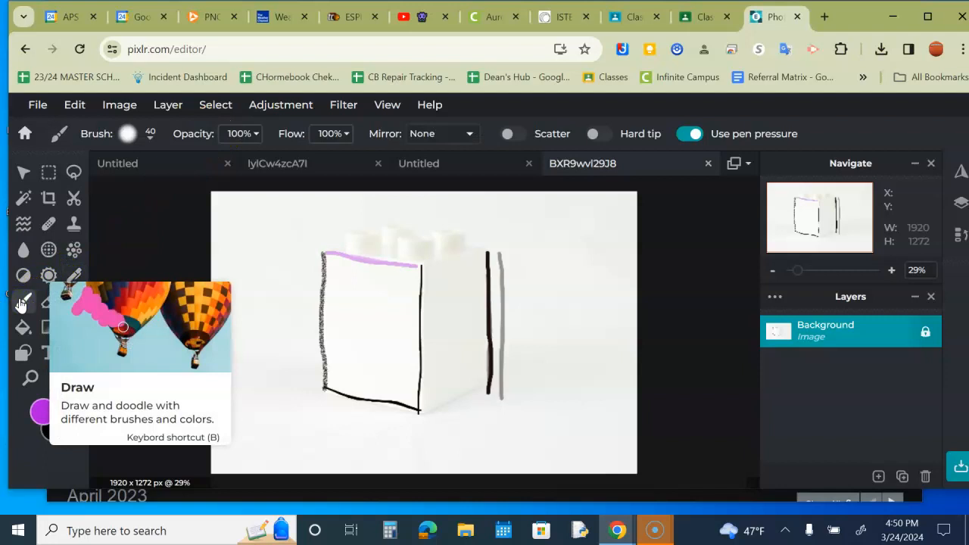
{"action": "left_click", "coordinate": [127, 134]}
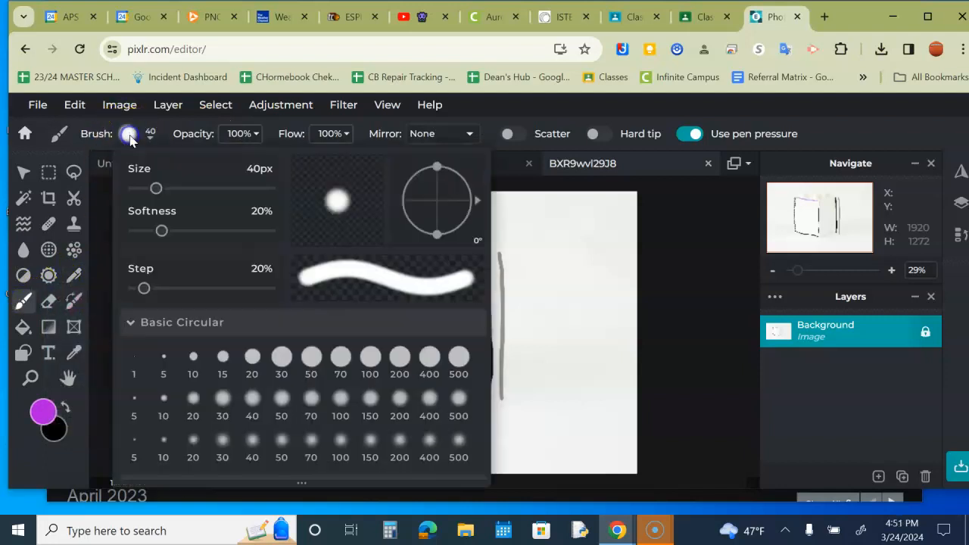
{"action": "left_click_drag", "start_coordinate": [156, 193], "coordinate": [188, 189]}
{"action": "mouse_move", "coordinate": [160, 230]}
{"action": "left_mouse_down"}
{"action": "mouse_move", "coordinate": [208, 232]}
{"action": "mouse_move", "coordinate": [138, 230]}
{"action": "mouse_move", "coordinate": [227, 231]}
{"action": "mouse_move", "coordinate": [175, 231]}
{"action": "left_mouse_up"}
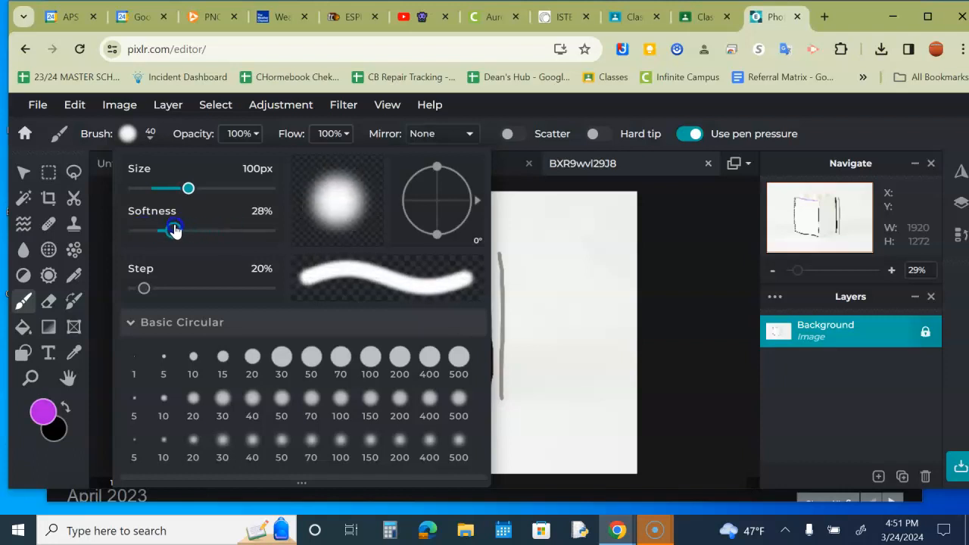
{"action": "left_click_drag", "start_coordinate": [144, 289], "coordinate": [194, 296]}
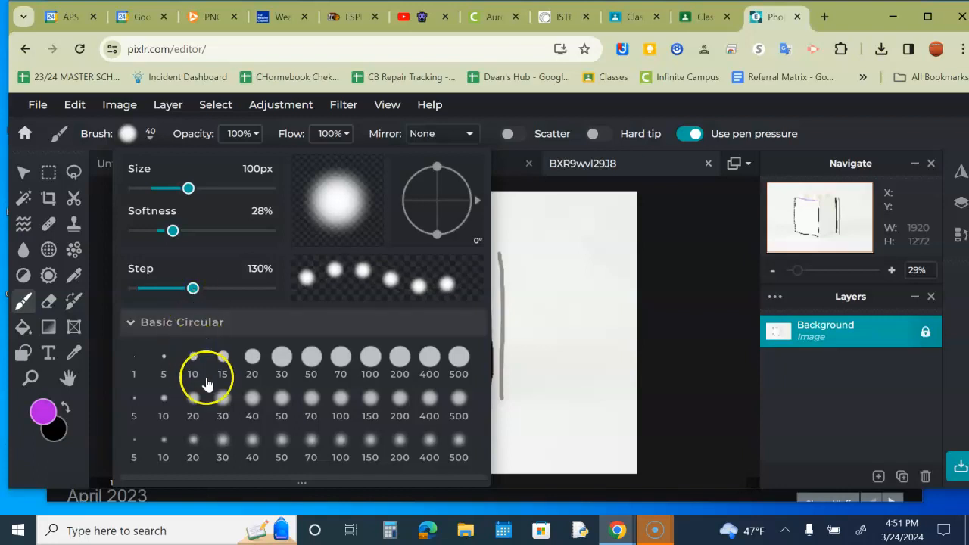
{"action": "left_click", "coordinate": [171, 135]}
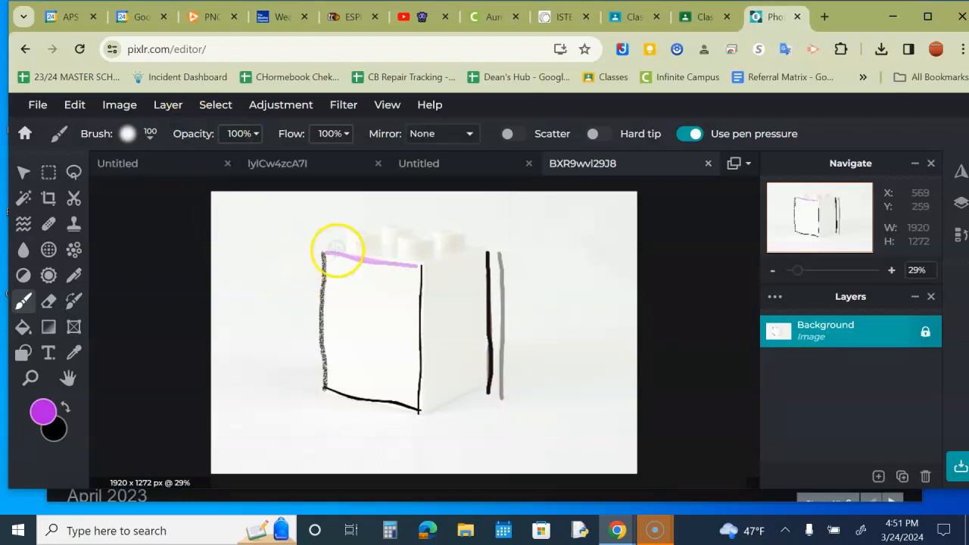
{"action": "left_click", "coordinate": [422, 409]}
{"action": "left_click", "coordinate": [450, 402]}
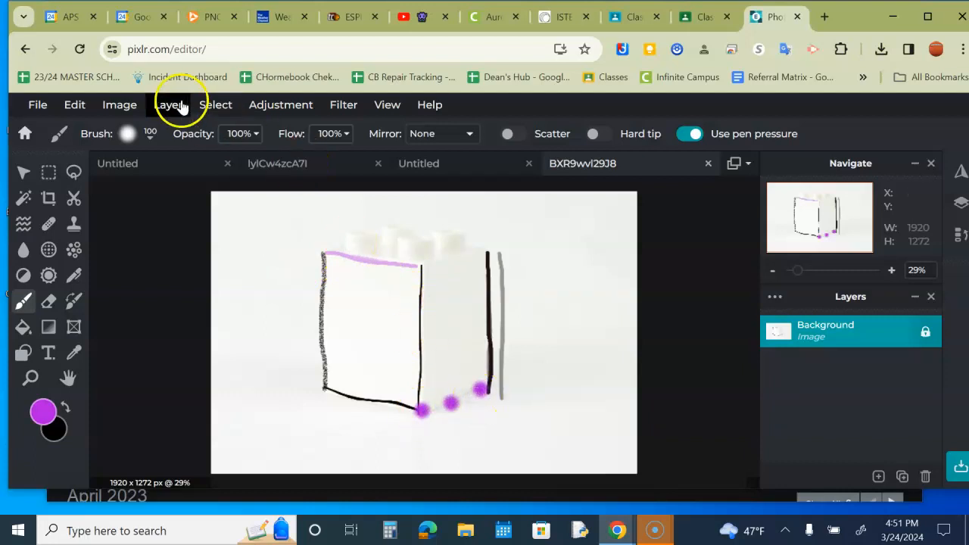
Step: Reduce the Draw brush's step to 45%
{"action": "left_click", "coordinate": [151, 135]}
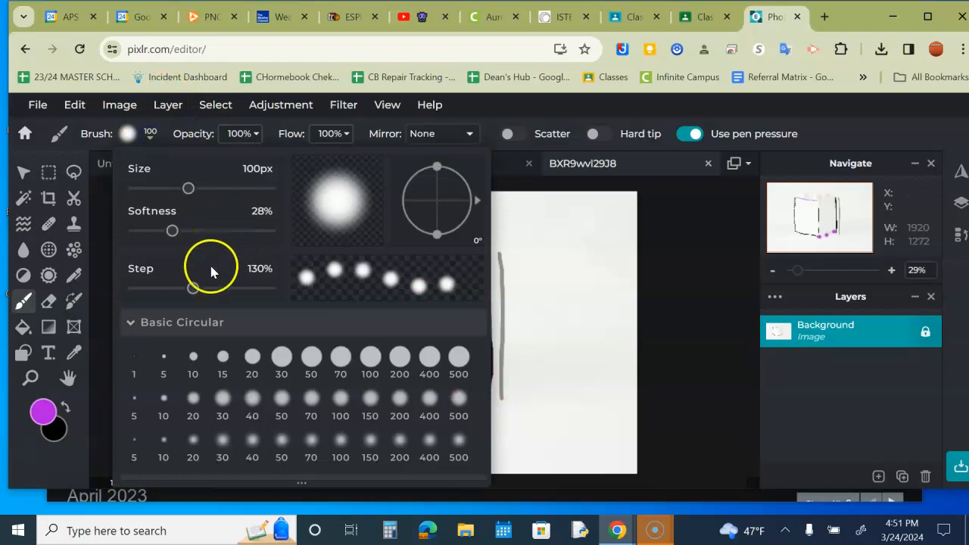
{"action": "left_click", "coordinate": [144, 289]}
{"action": "left_click", "coordinate": [171, 290]}
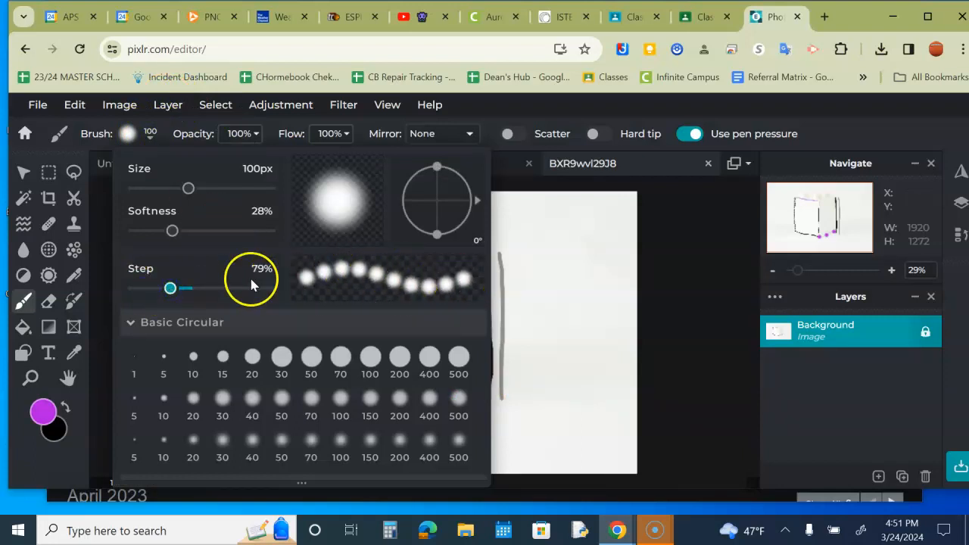
{"action": "left_click_drag", "start_coordinate": [209, 288], "coordinate": [224, 288]}
{"action": "left_click", "coordinate": [154, 289]}
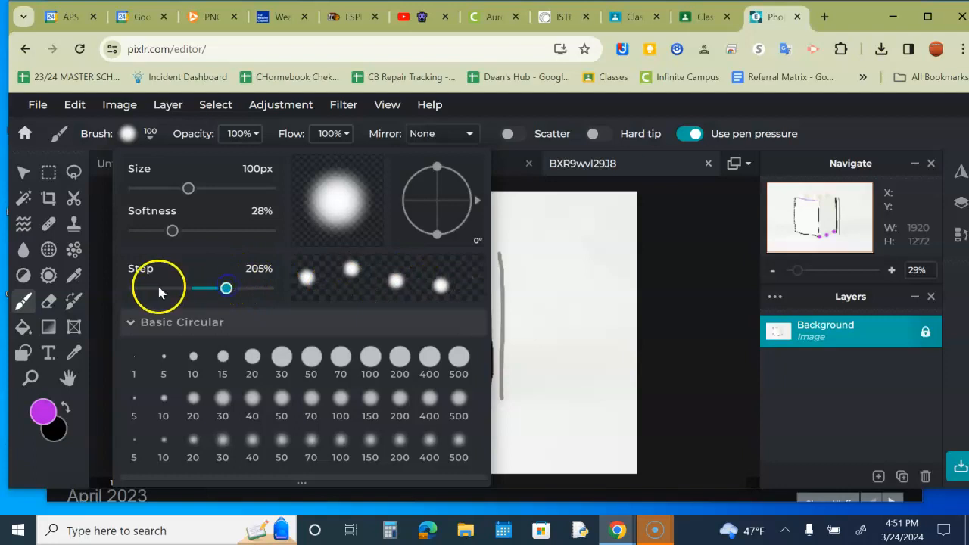
{"action": "left_click", "coordinate": [142, 290]}
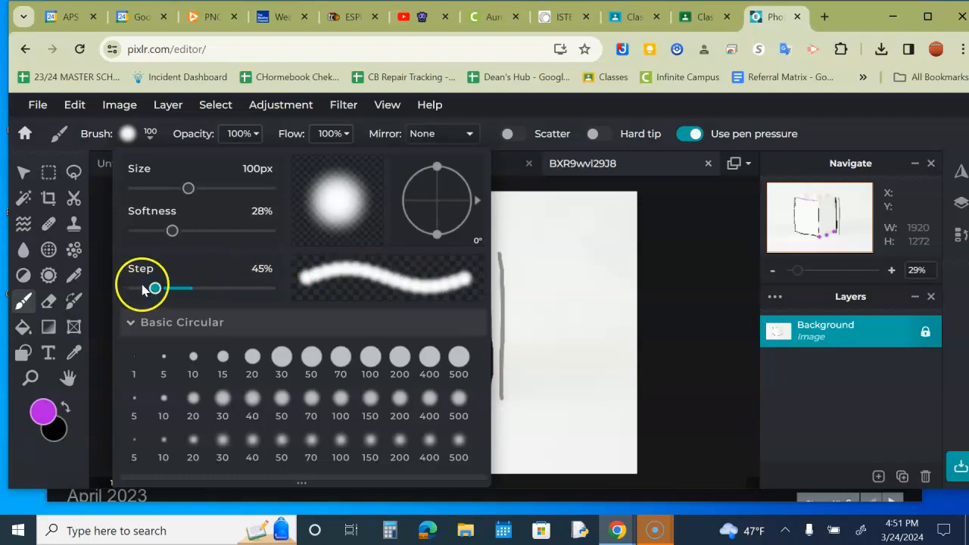
{"action": "left_click", "coordinate": [96, 248]}
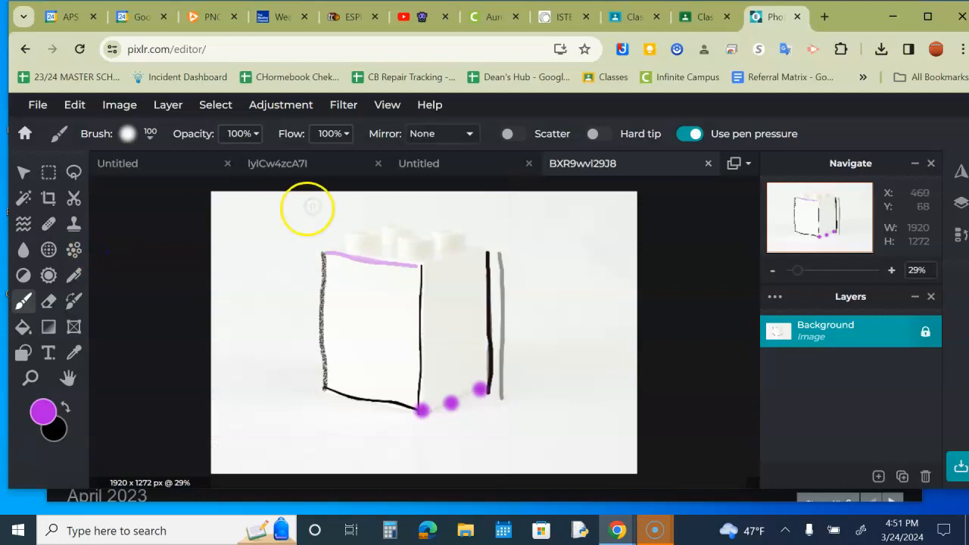
Step: Try a brush stroke with Vertical mirroring near the image's upper right area, and undo it
{"action": "left_click", "coordinate": [468, 136]}
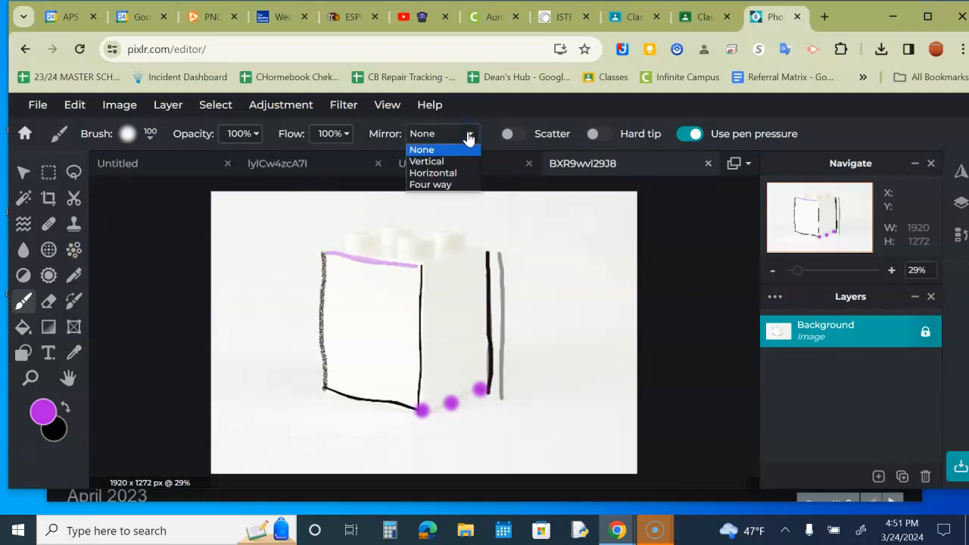
{"action": "left_click", "coordinate": [428, 161]}
{"action": "mouse_move", "coordinate": [552, 253]}
{"action": "left_mouse_down"}
{"action": "mouse_move", "coordinate": [576, 405]}
{"action": "mouse_move", "coordinate": [623, 403]}
{"action": "mouse_move", "coordinate": [605, 241]}
{"action": "mouse_move", "coordinate": [552, 247]}
{"action": "left_mouse_up"}
{"action": "key", "text": "ctrl+z"}
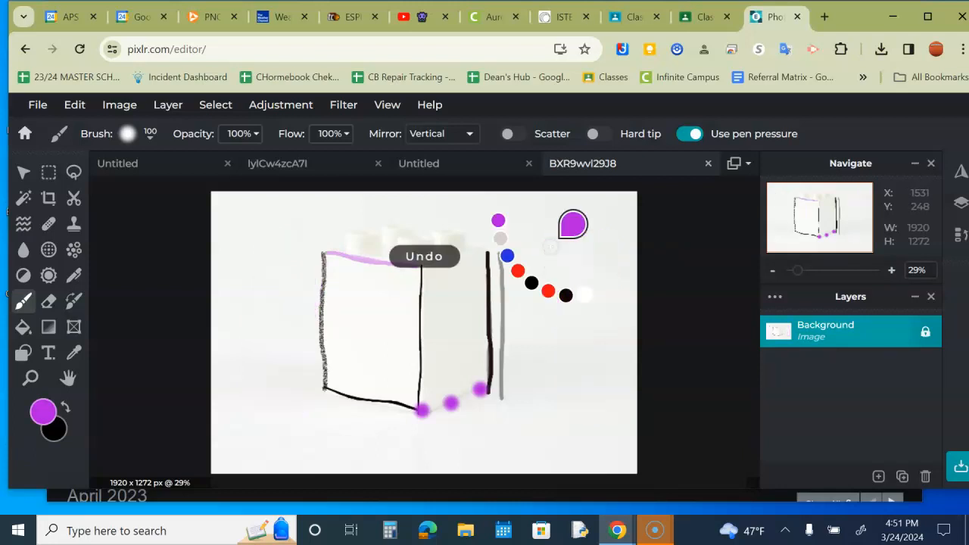
Step: Try a curved brush stroke with Horizontal mirroring in the image's upper right corner, and undo it
{"action": "left_click", "coordinate": [467, 136]}
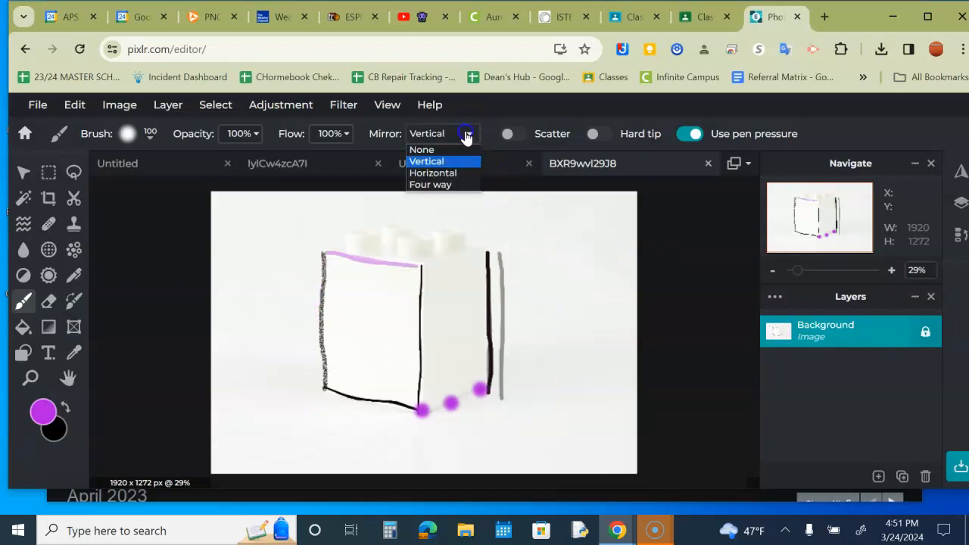
{"action": "left_click", "coordinate": [457, 174]}
{"action": "mouse_move", "coordinate": [510, 203]}
{"action": "left_mouse_down"}
{"action": "mouse_move", "coordinate": [524, 230]}
{"action": "mouse_move", "coordinate": [559, 242]}
{"action": "mouse_move", "coordinate": [608, 234]}
{"action": "mouse_move", "coordinate": [615, 218]}
{"action": "left_mouse_up"}
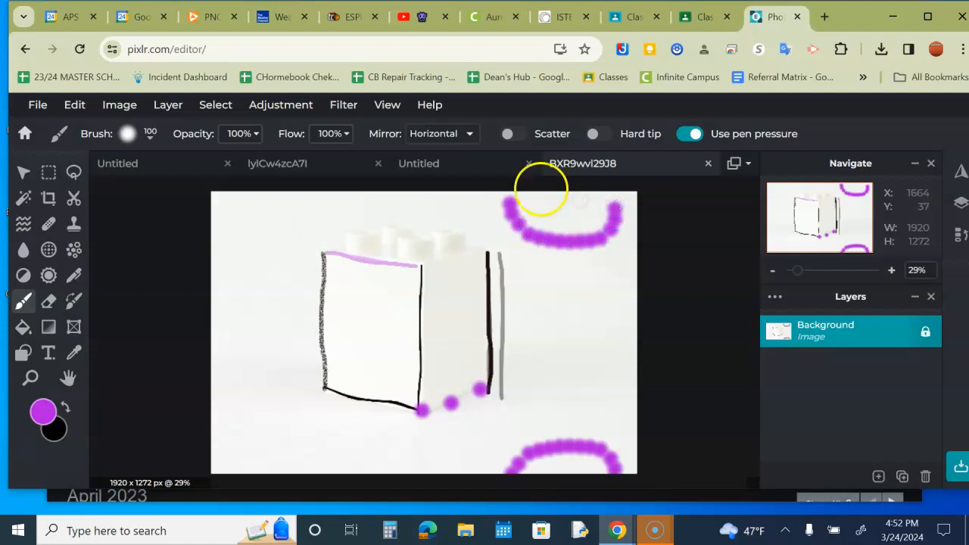
{"action": "key", "text": "ctrl+z"}
Step: Set the brush mirroring to Four way and paint a freehand looping pattern across the brick
{"action": "left_click", "coordinate": [470, 138]}
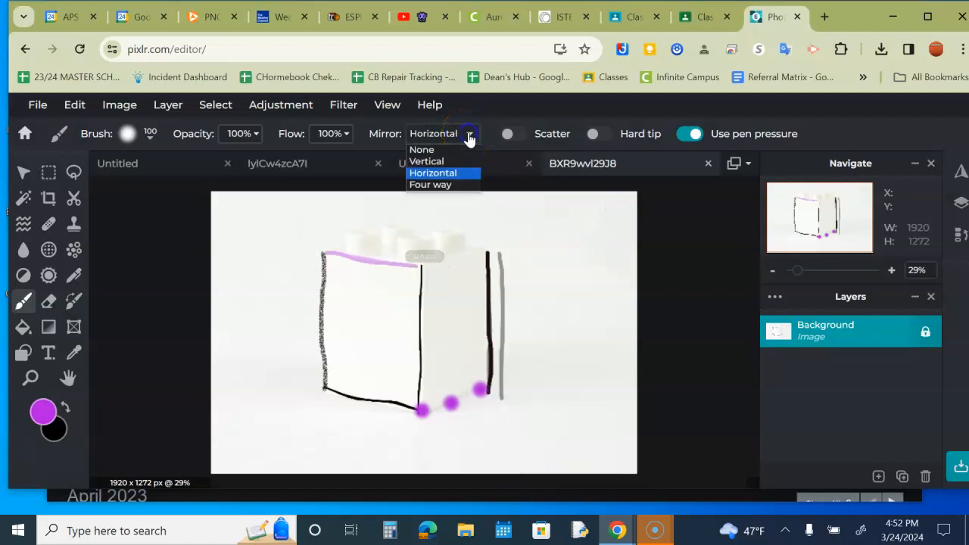
{"action": "left_click", "coordinate": [458, 186]}
{"action": "mouse_move", "coordinate": [380, 300]}
{"action": "left_mouse_down"}
{"action": "mouse_move", "coordinate": [392, 329]}
{"action": "mouse_move", "coordinate": [425, 344]}
{"action": "mouse_move", "coordinate": [446, 323]}
{"action": "mouse_move", "coordinate": [451, 293]}
{"action": "mouse_move", "coordinate": [428, 233]}
{"action": "mouse_move", "coordinate": [377, 206]}
{"action": "mouse_move", "coordinate": [337, 225]}
{"action": "mouse_move", "coordinate": [303, 284]}
{"action": "mouse_move", "coordinate": [323, 347]}
{"action": "mouse_move", "coordinate": [369, 356]}
{"action": "mouse_move", "coordinate": [550, 328]}
{"action": "mouse_move", "coordinate": [383, 294]}
{"action": "mouse_move", "coordinate": [368, 215]}
{"action": "left_mouse_up"}
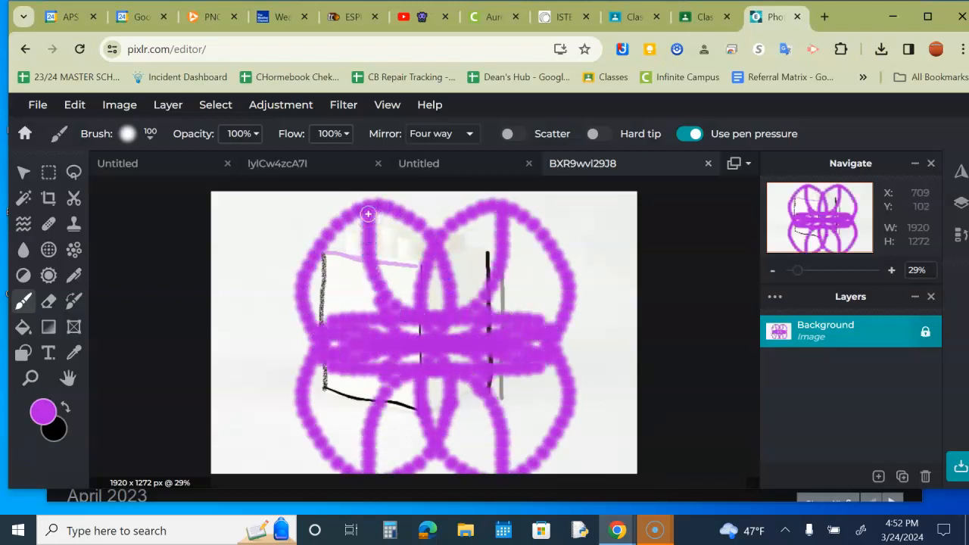
Step: Undo the four-way mirrored looping brush pattern
{"action": "right_click", "coordinate": [158, 174]}
{"action": "key", "text": "ctrl+z"}
Step: Set the brush flow to 50% and try crossing strokes near the image's left edge with Four way mirroring
{"action": "left_click", "coordinate": [337, 134]}
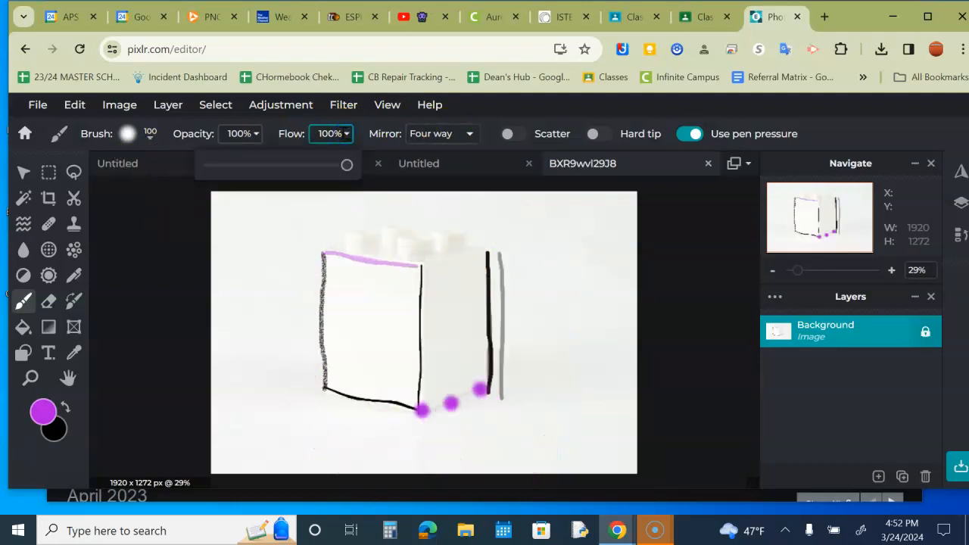
{"action": "key", "text": "BackSpace"}
{"action": "key", "text": "BackSpace"}
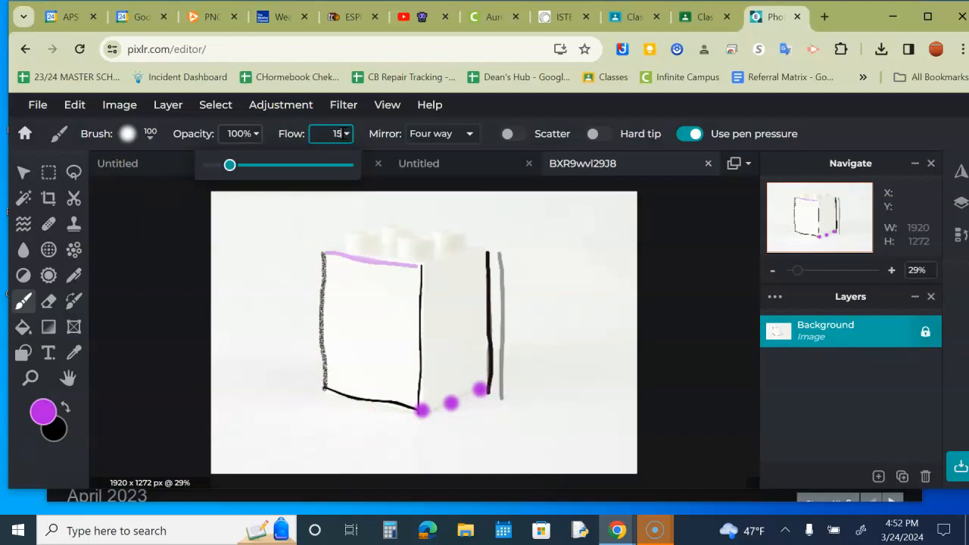
{"action": "key", "text": "BackSpace"}
{"action": "key", "text": "BackSpace"}
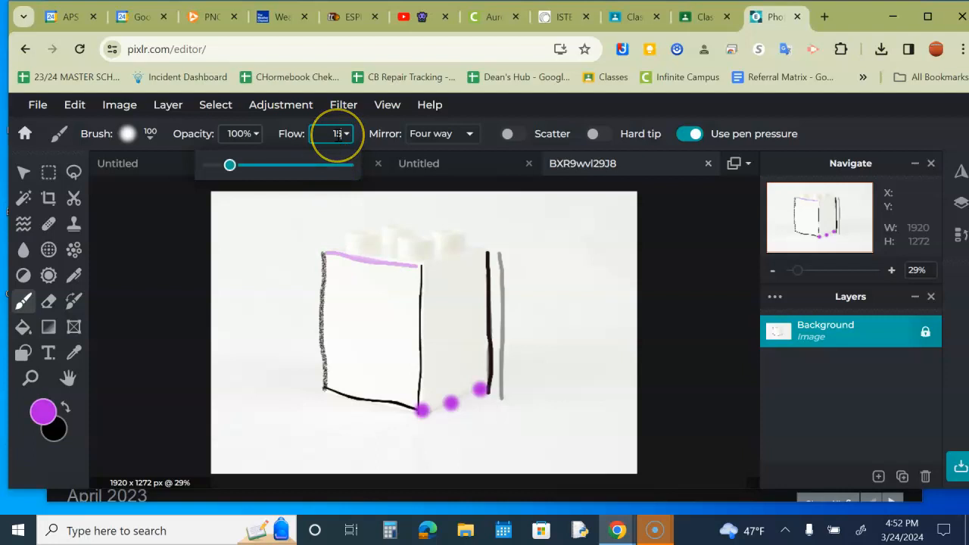
{"action": "left_click", "coordinate": [350, 153]}
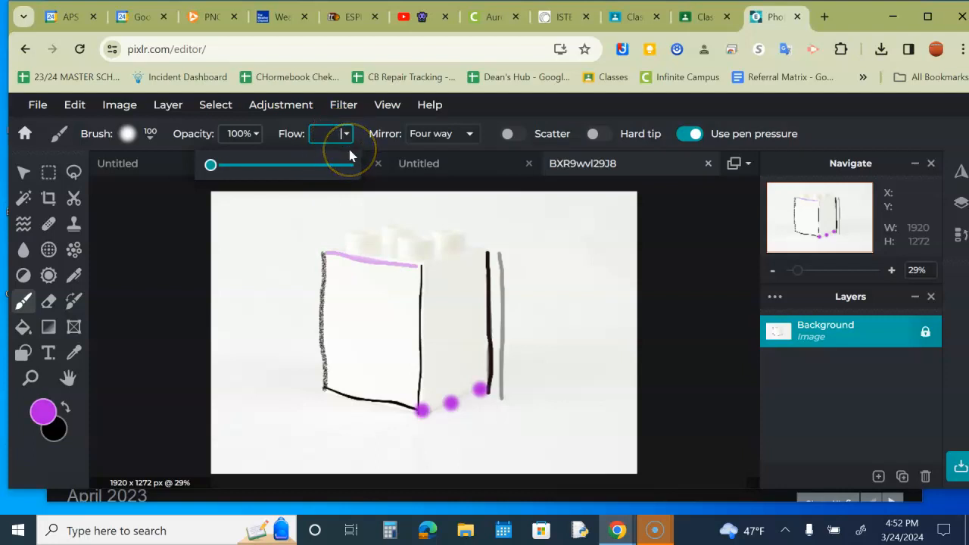
{"action": "mouse_move", "coordinate": [276, 232]}
{"action": "left_mouse_down"}
{"action": "mouse_move", "coordinate": [262, 357]}
{"action": "mouse_move", "coordinate": [244, 308]}
{"action": "mouse_move", "coordinate": [242, 249]}
{"action": "left_mouse_up"}
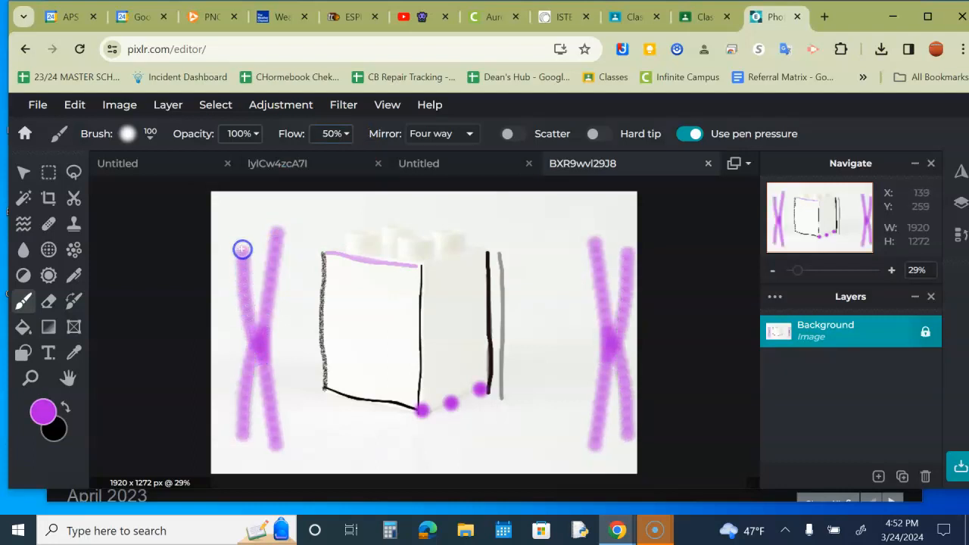
Step: Set the brush mirroring to None and paint a horizontal purple stroke in the image's upper right area
{"action": "left_click", "coordinate": [470, 136]}
{"action": "left_click", "coordinate": [461, 152]}
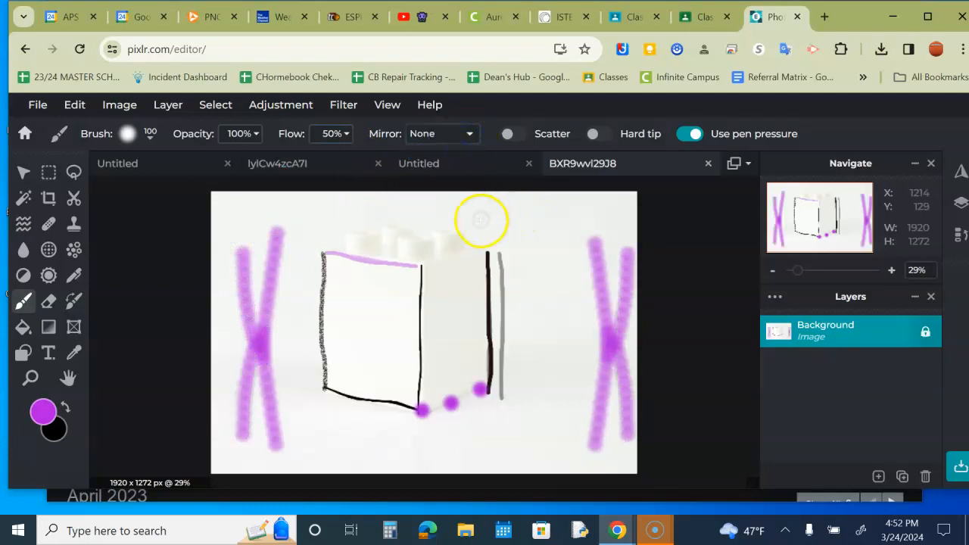
{"action": "left_click_drag", "start_coordinate": [479, 220], "coordinate": [592, 220]}
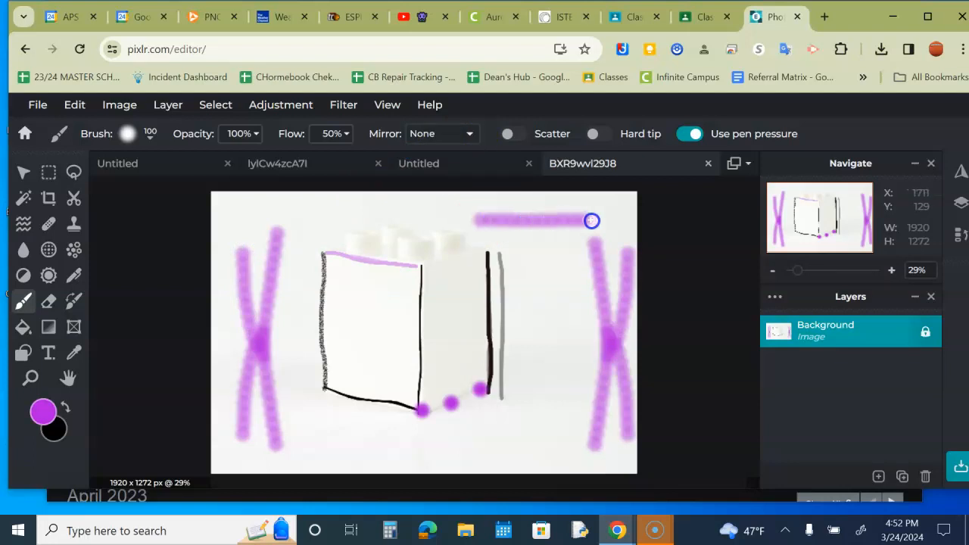
Step: Raise the brush flow to 100% and paint a second horizontal stroke just above the first one
{"action": "left_click", "coordinate": [340, 133]}
{"action": "left_click_drag", "start_coordinate": [278, 166], "coordinate": [292, 166]}
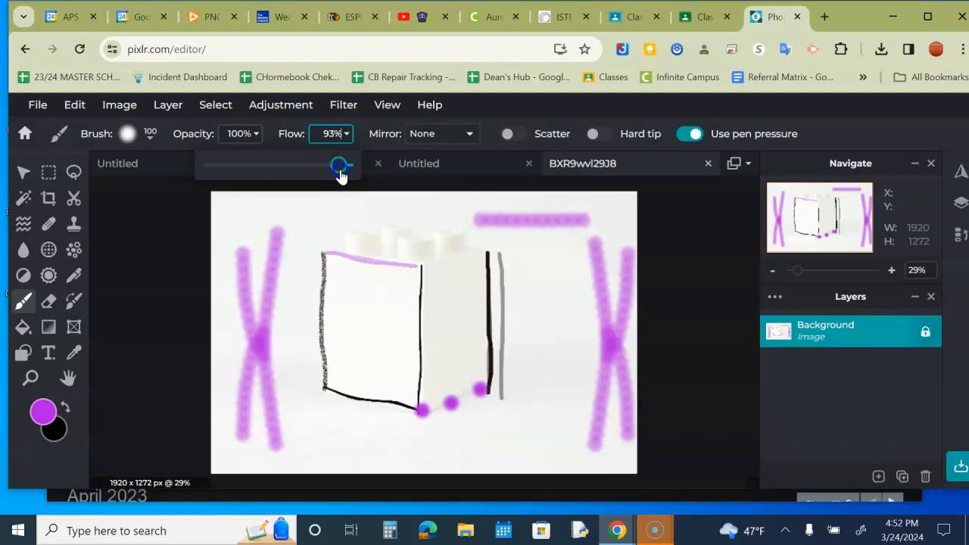
{"action": "left_click_drag", "start_coordinate": [468, 201], "coordinate": [585, 202]}
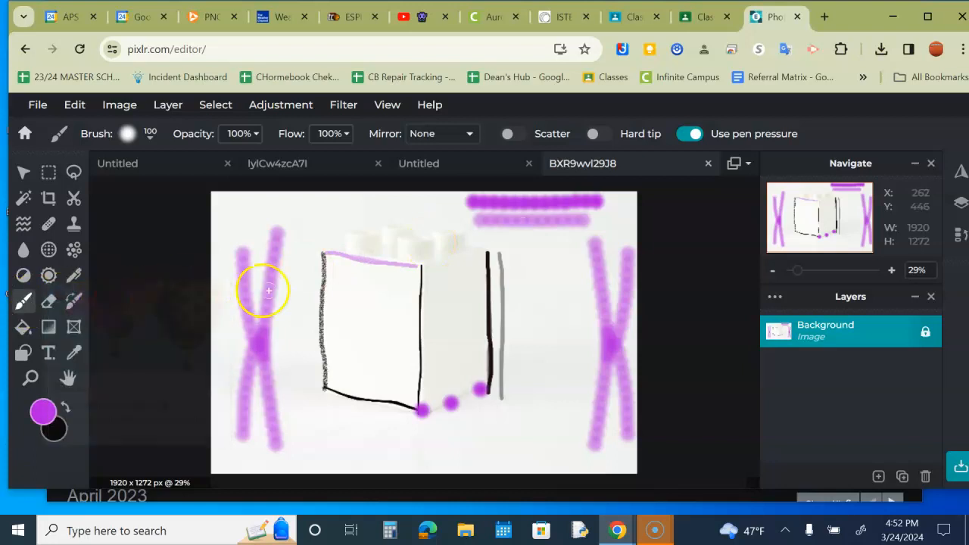
Step: Undo all the flow test strokes and the spaced purple dots along the brick's lower right edge
{"action": "key", "text": "ctrl+z"}
{"action": "key", "text": "ctrl+z"}
{"action": "key", "text": "ctrl+z"}
{"action": "key", "text": "ctrl+z"}
{"action": "key", "text": "ctrl+z"}
{"action": "key", "text": "ctrl+z"}
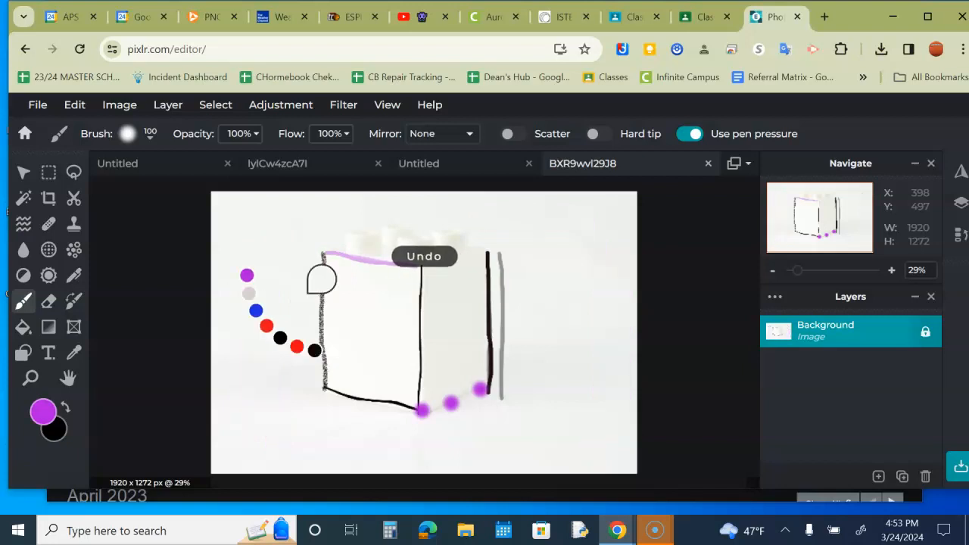
{"action": "key", "text": "ctrl+z"}
{"action": "key", "text": "ctrl+z"}
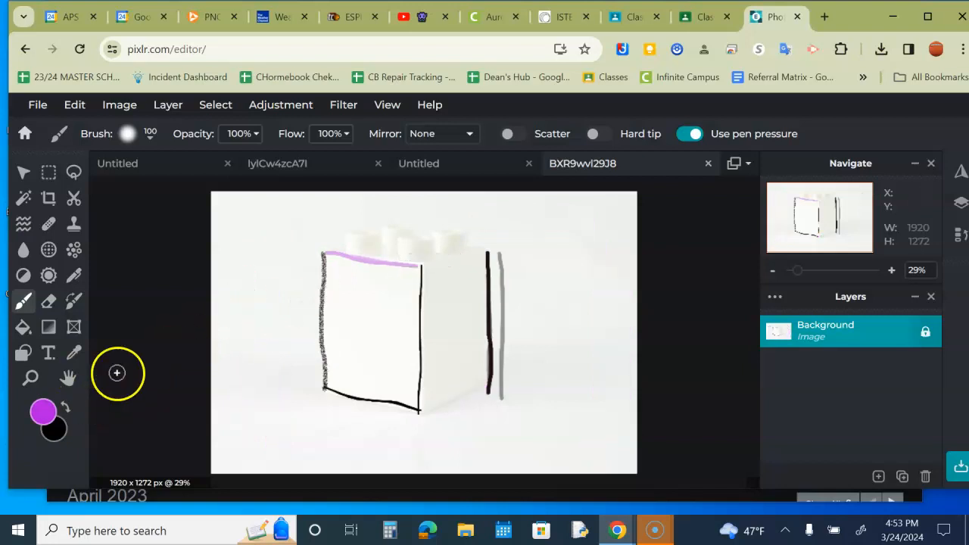
Step: Erase the gray vertical line beside the brick's right edge with the Eraser
{"action": "left_click", "coordinate": [73, 105]}
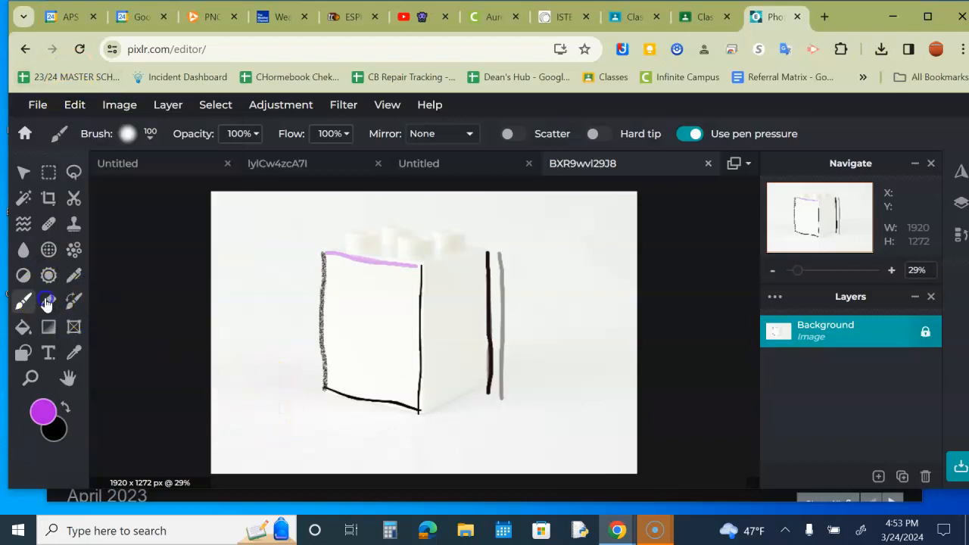
{"action": "left_click", "coordinate": [47, 301]}
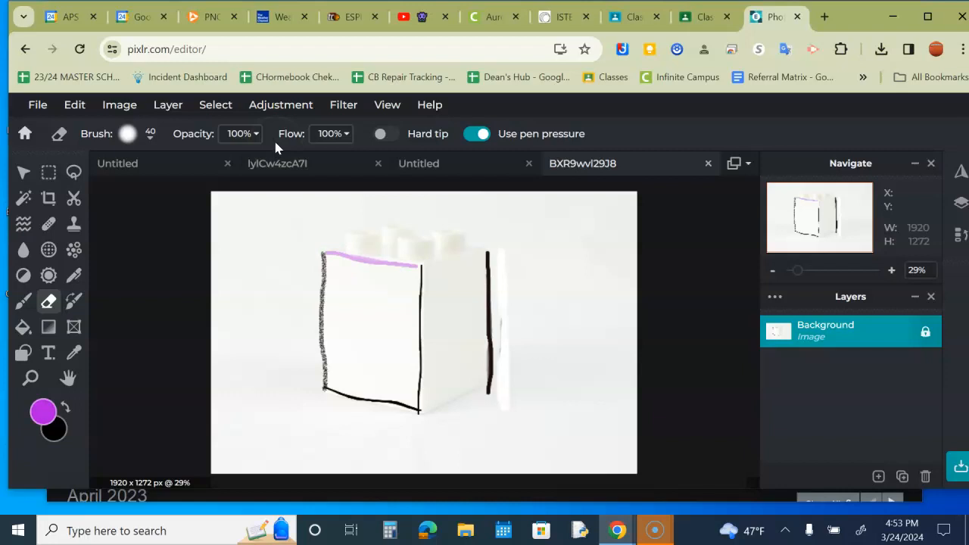
Step: Try to fill the brick's front face with purple using the Fill tool, and undo it
{"action": "left_click", "coordinate": [23, 327]}
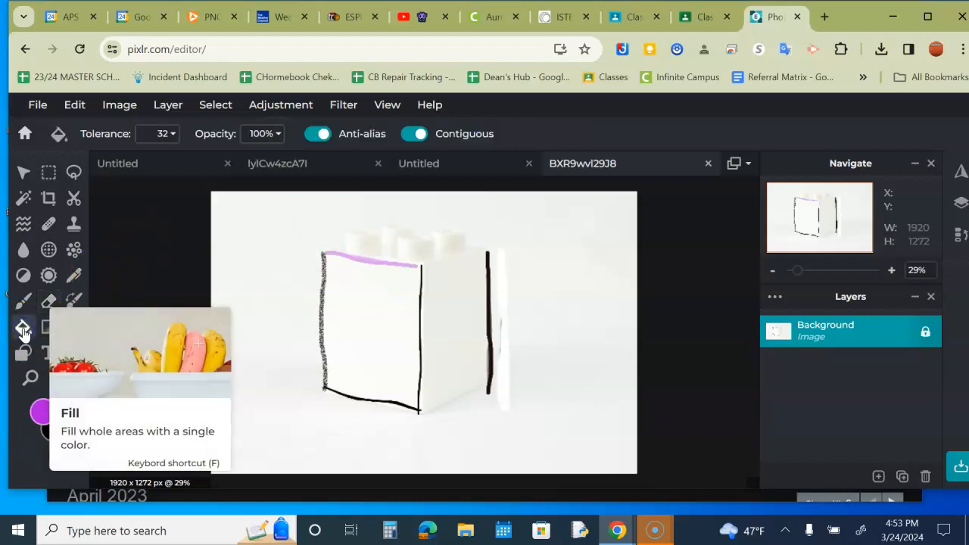
{"action": "left_click", "coordinate": [346, 312]}
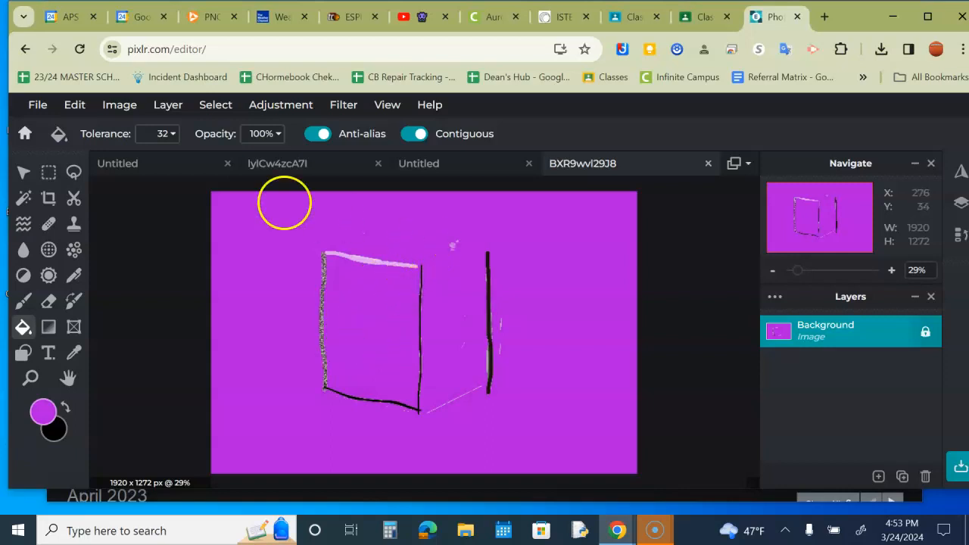
{"action": "right_click", "coordinate": [159, 193]}
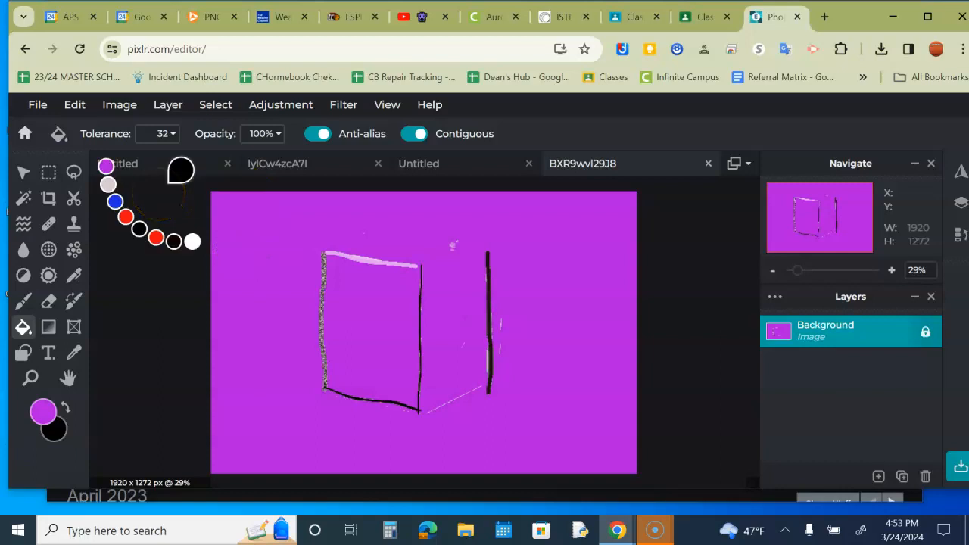
{"action": "key", "text": "ctrl+z"}
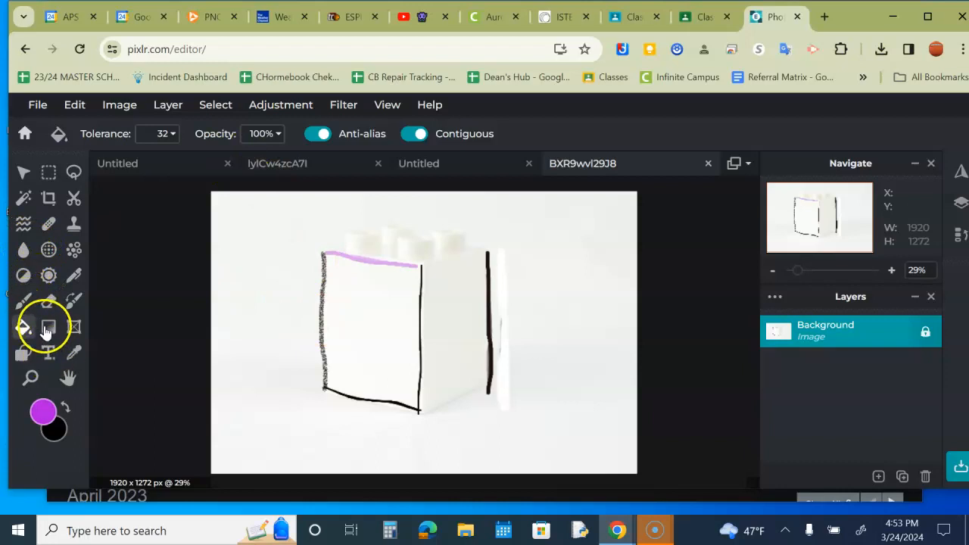
Step: Close the outline gap at the front face's upper right corner with a purple brush dab and fill the face purple
{"action": "left_click", "coordinate": [23, 352]}
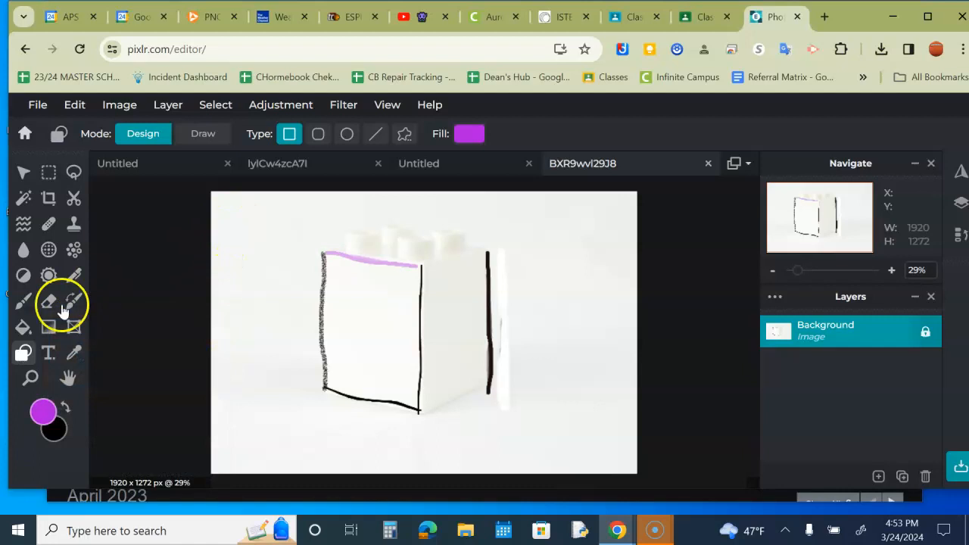
{"action": "left_click", "coordinate": [23, 301]}
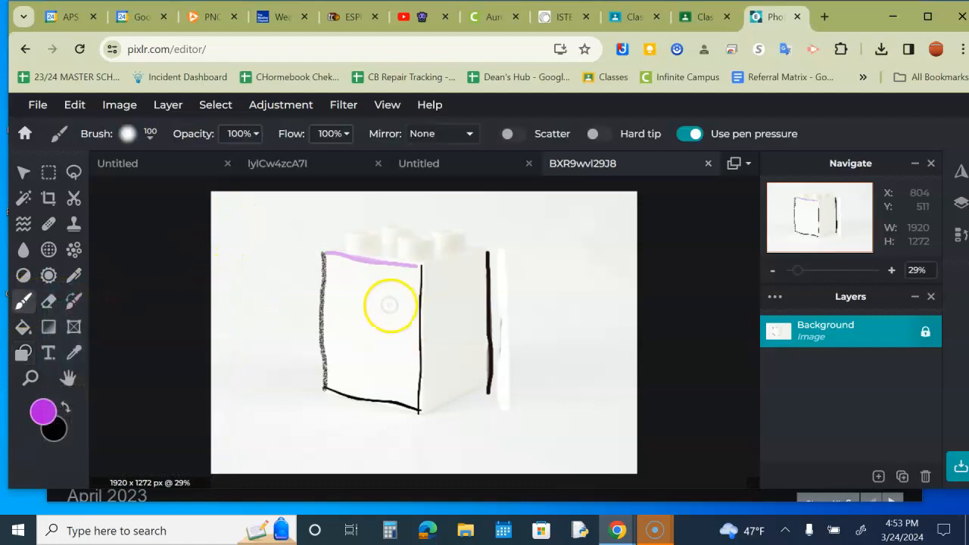
{"action": "left_click", "coordinate": [420, 268]}
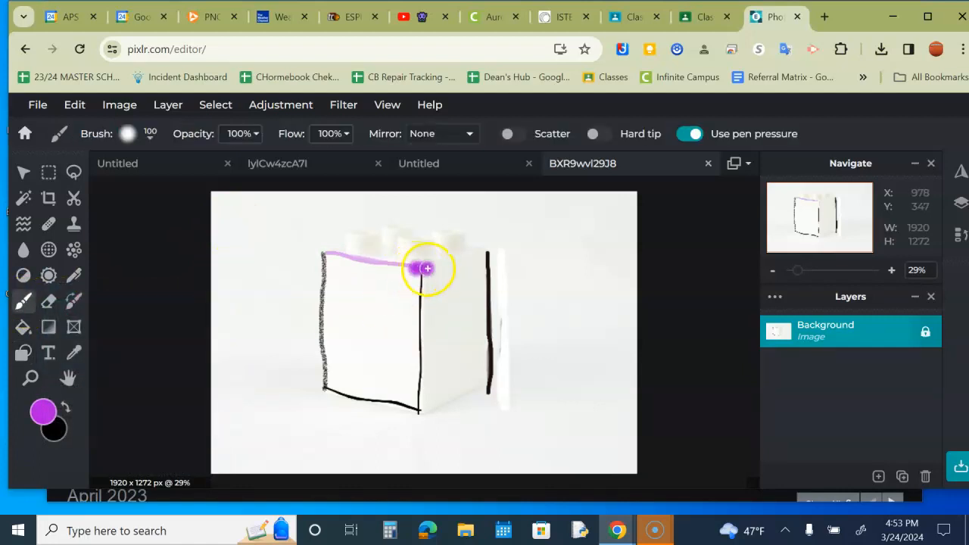
{"action": "left_click", "coordinate": [24, 327]}
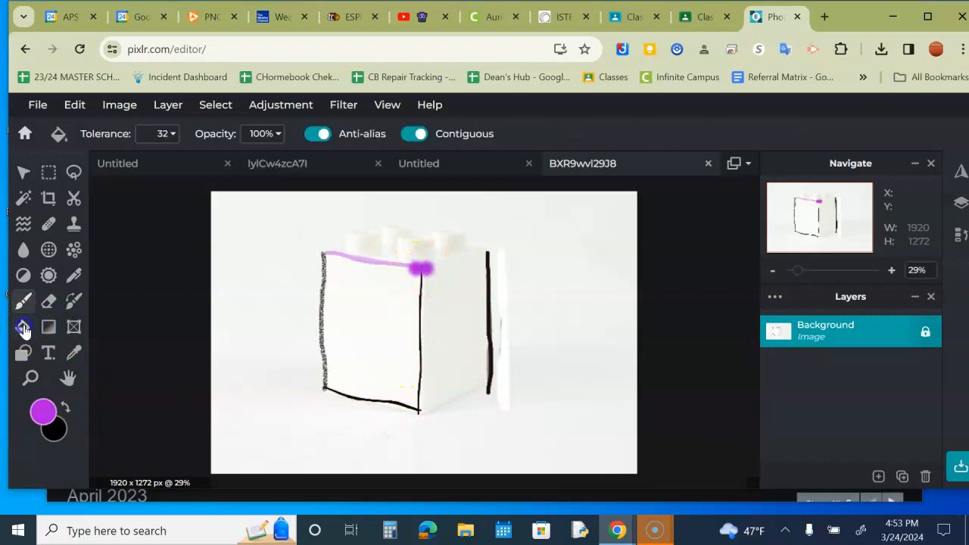
{"action": "left_click", "coordinate": [350, 323]}
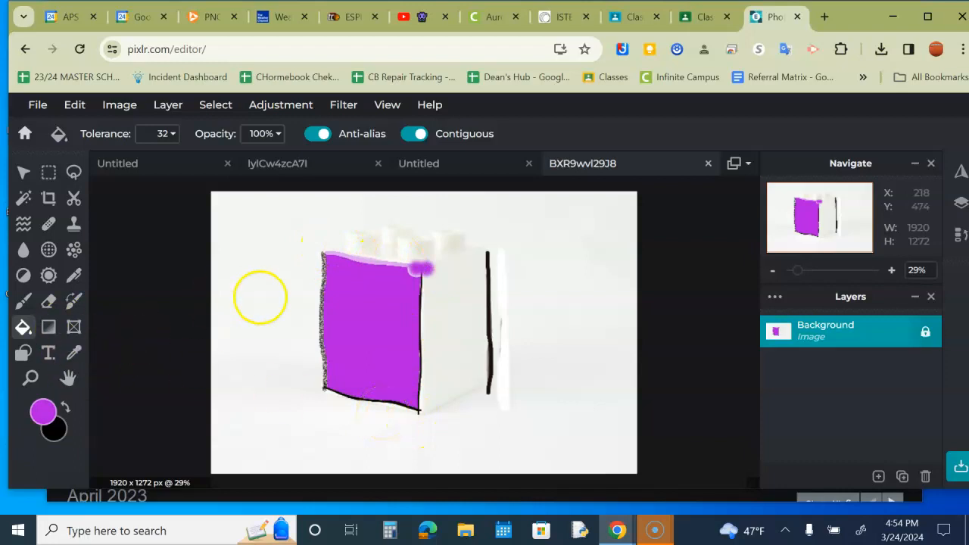
Step: Draw a purple rectangle in the image's upper left corner and a rounded rectangle shape below it
{"action": "left_click", "coordinate": [23, 353]}
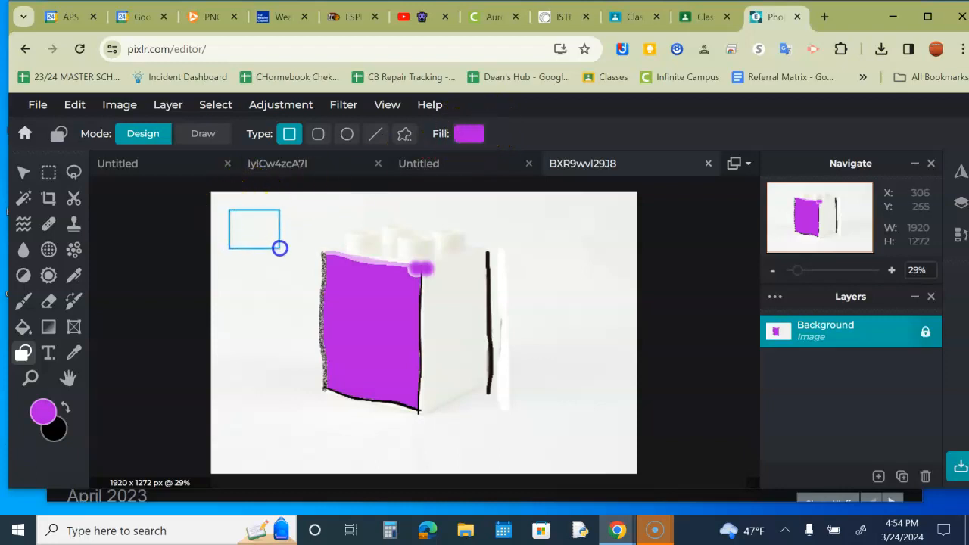
{"action": "left_click_drag", "start_coordinate": [279, 247], "coordinate": [280, 248]}
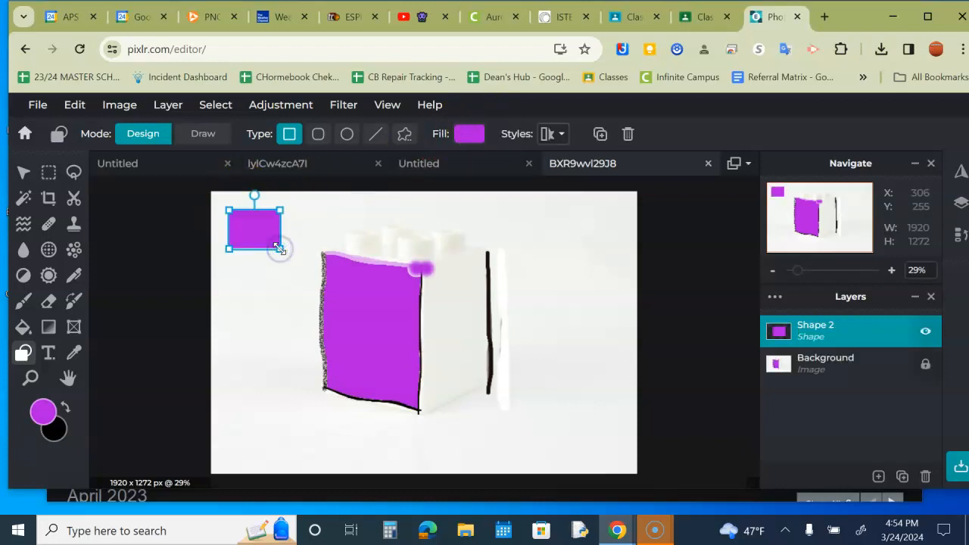
{"action": "left_click", "coordinate": [318, 134]}
{"action": "left_click_drag", "start_coordinate": [233, 281], "coordinate": [282, 327]}
Step: Draw a tall purple ellipse to the right of the brick and a slanted line below it
{"action": "left_click", "coordinate": [347, 134]}
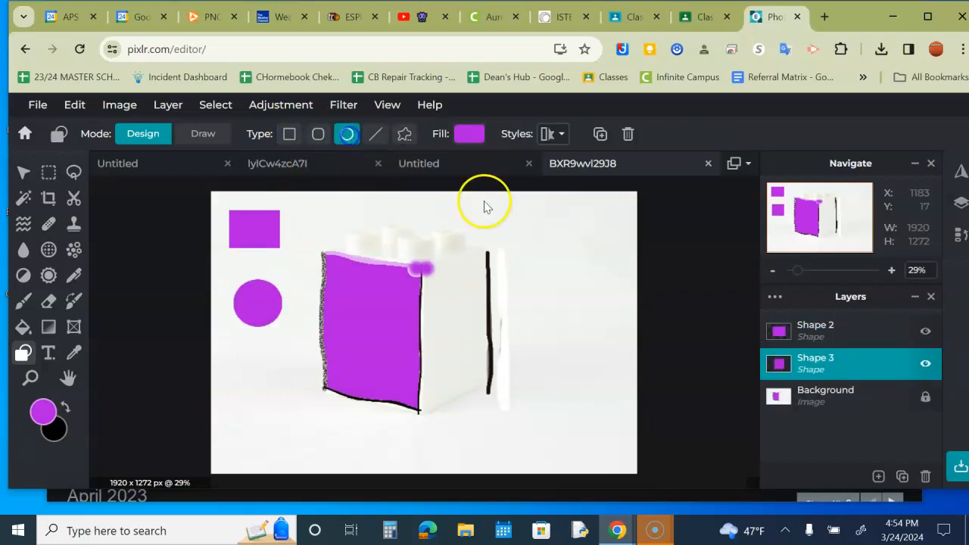
{"action": "left_click_drag", "start_coordinate": [537, 228], "coordinate": [601, 307]}
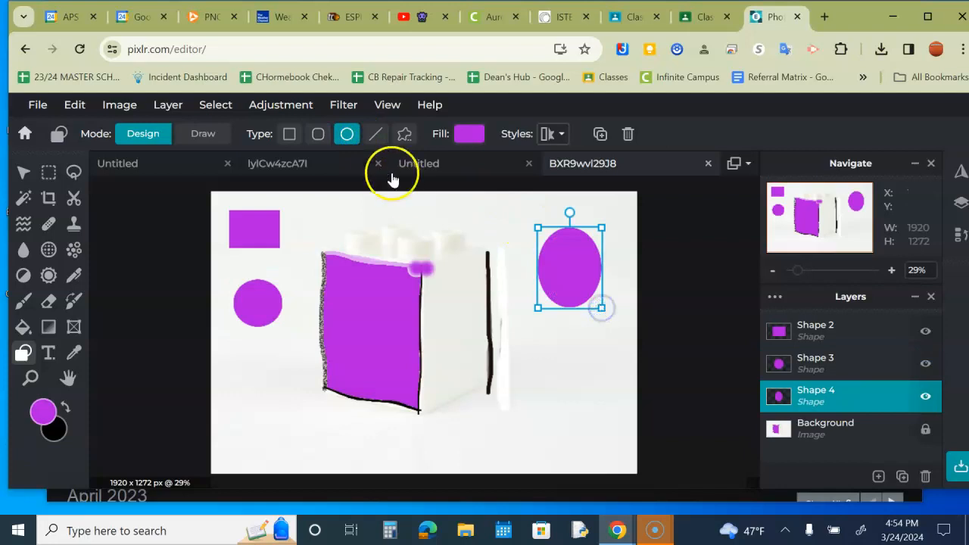
{"action": "left_click", "coordinate": [375, 134]}
{"action": "left_click_drag", "start_coordinate": [569, 330], "coordinate": [530, 394]}
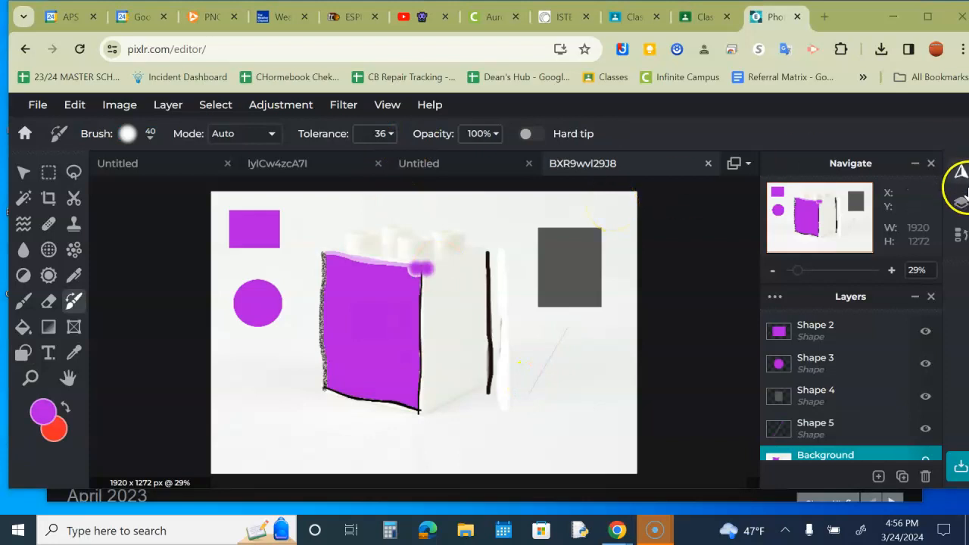
Step: Select the Shape 2 layer, hide it and show it again
{"action": "scroll", "coordinate": [866, 366], "scroll_direction": "down", "scroll_amount": 1}
{"action": "scroll", "coordinate": [865, 366], "scroll_direction": "up", "scroll_amount": 1}
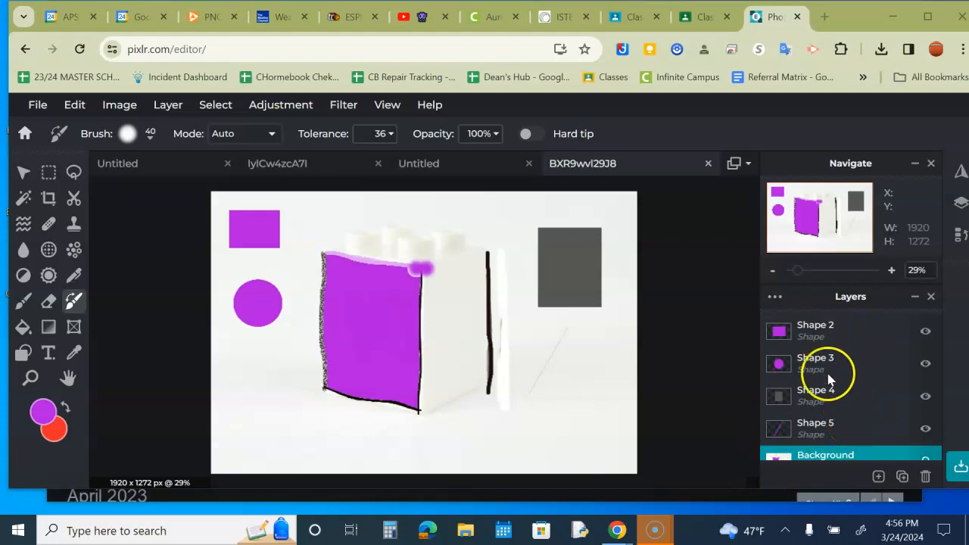
{"action": "left_click", "coordinate": [798, 325]}
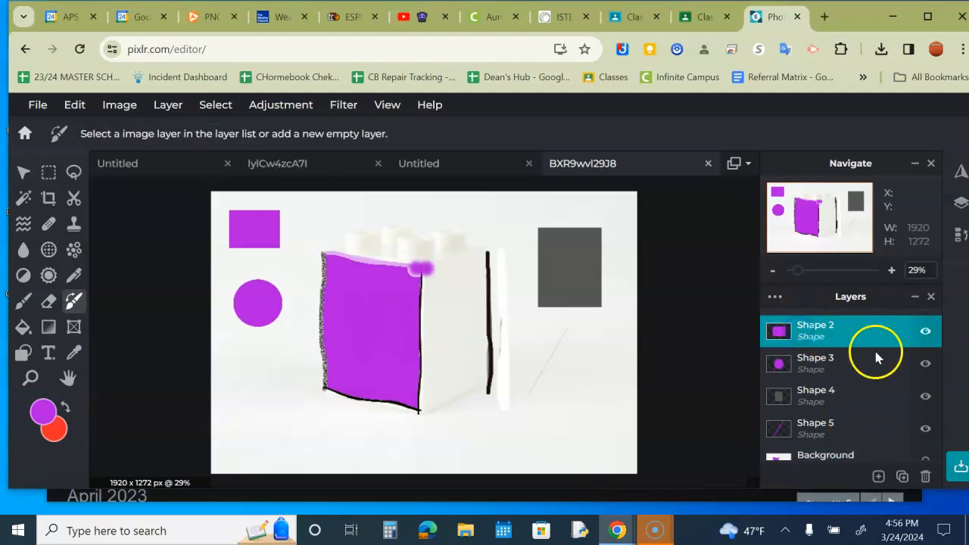
{"action": "left_click", "coordinate": [925, 333]}
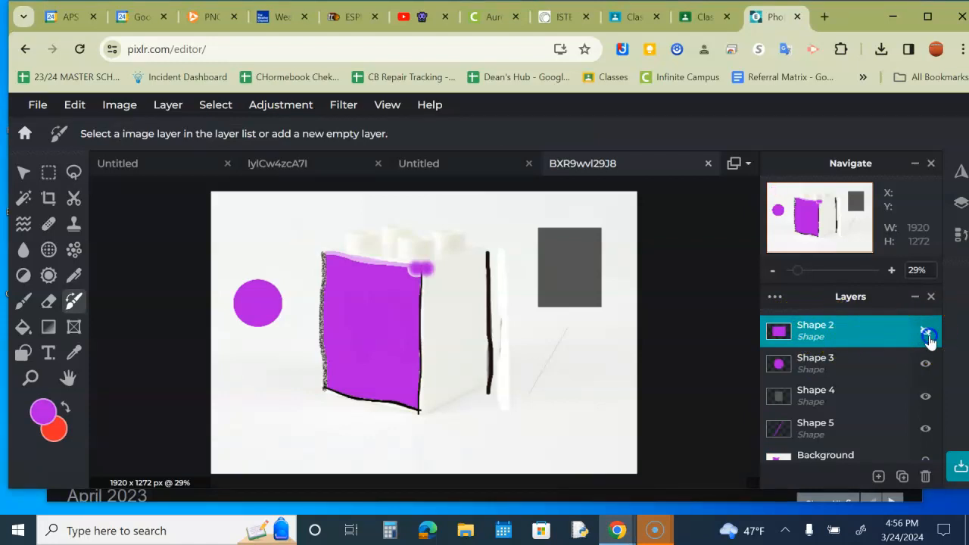
{"action": "left_click", "coordinate": [926, 332]}
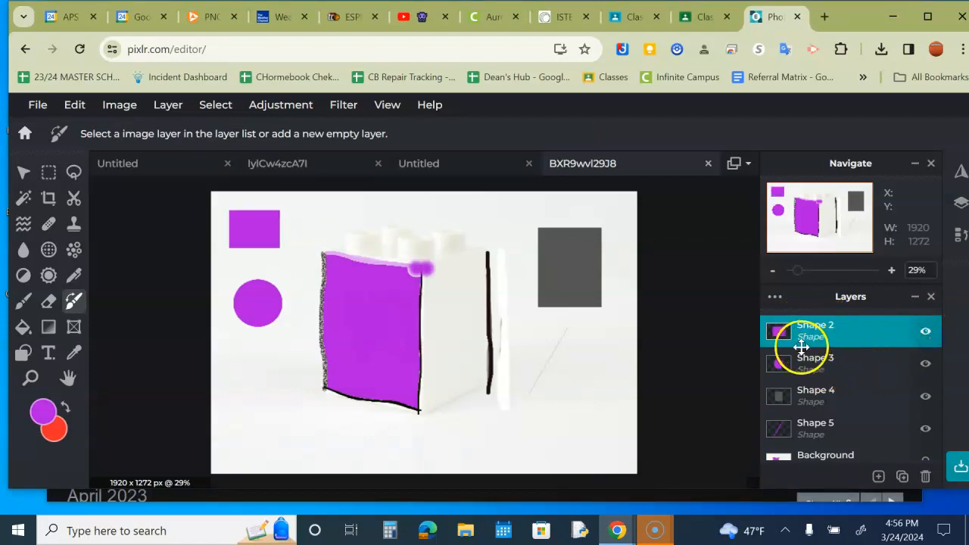